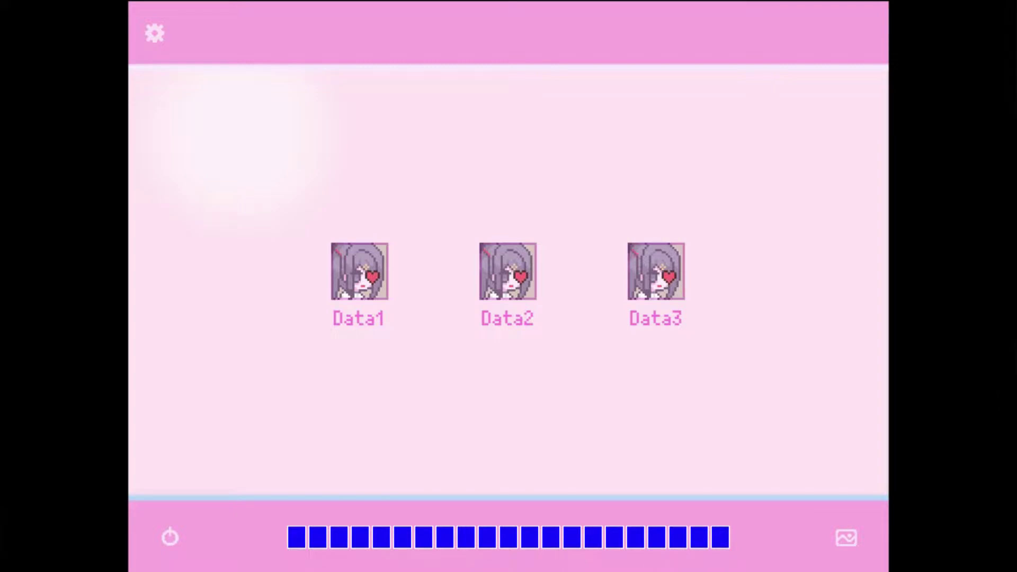
- Select the Data1 save icon to reveal its Day 1 panel with New Game
click(357, 274)
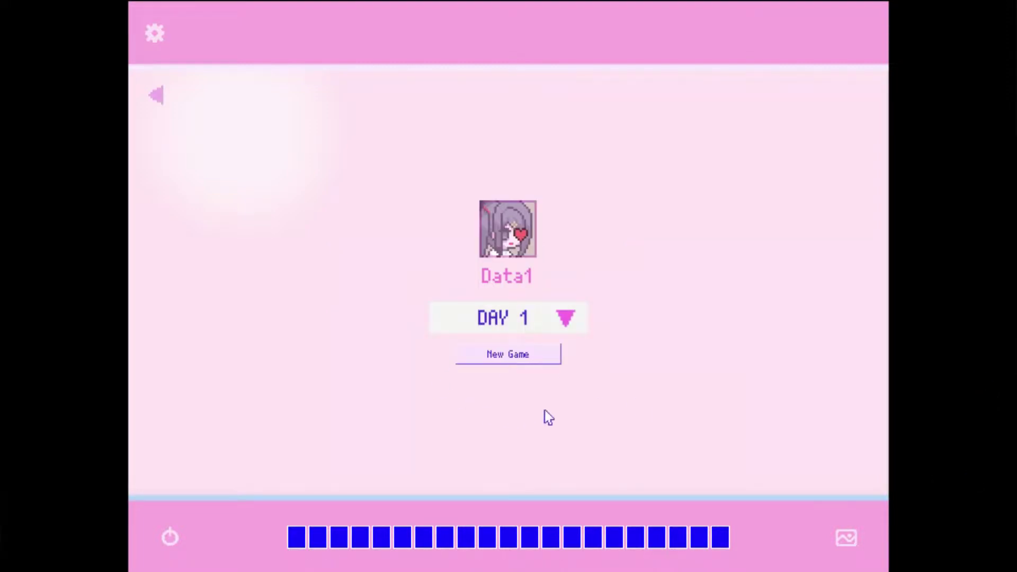
- Load the Day 1 save, then read and close Ame's message about the stream account
click(509, 319)
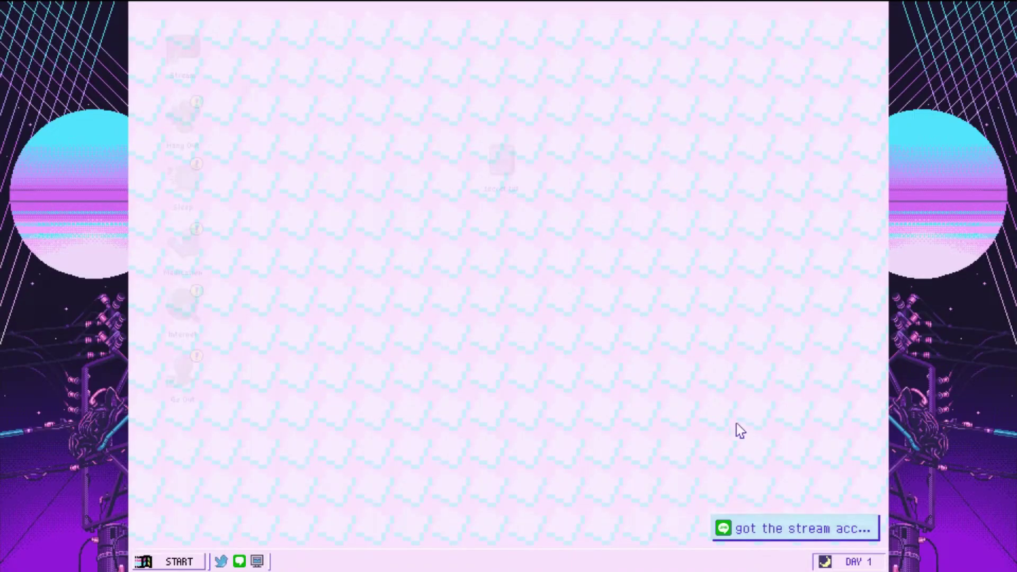
click(794, 528)
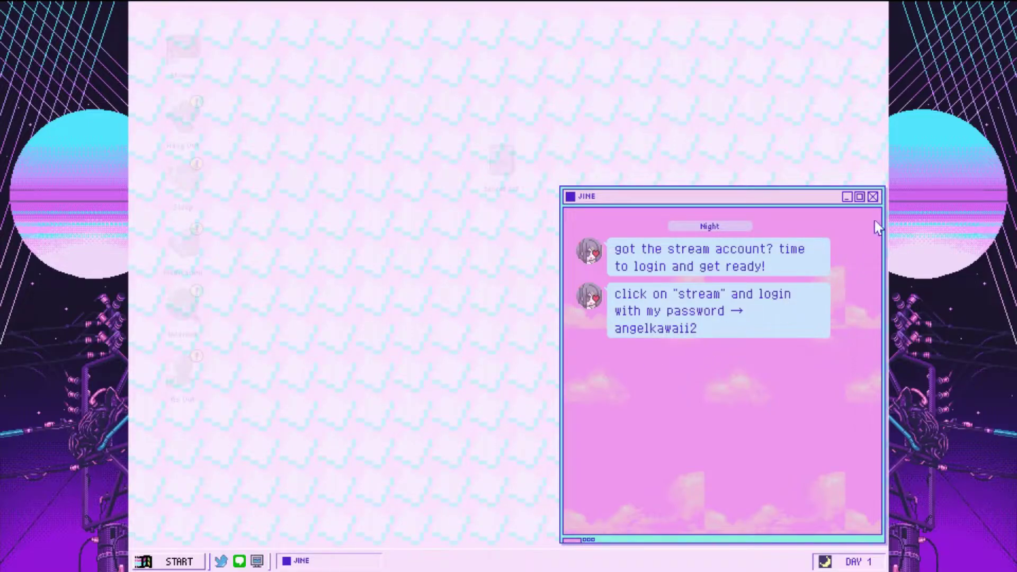
click(872, 198)
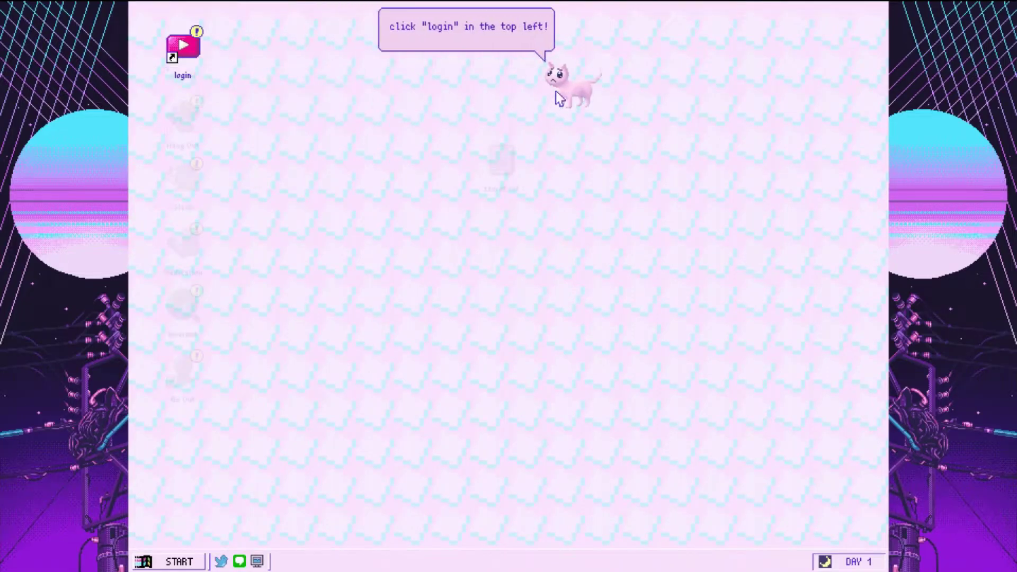
- Log into the stream account with the password
double_click(191, 46)
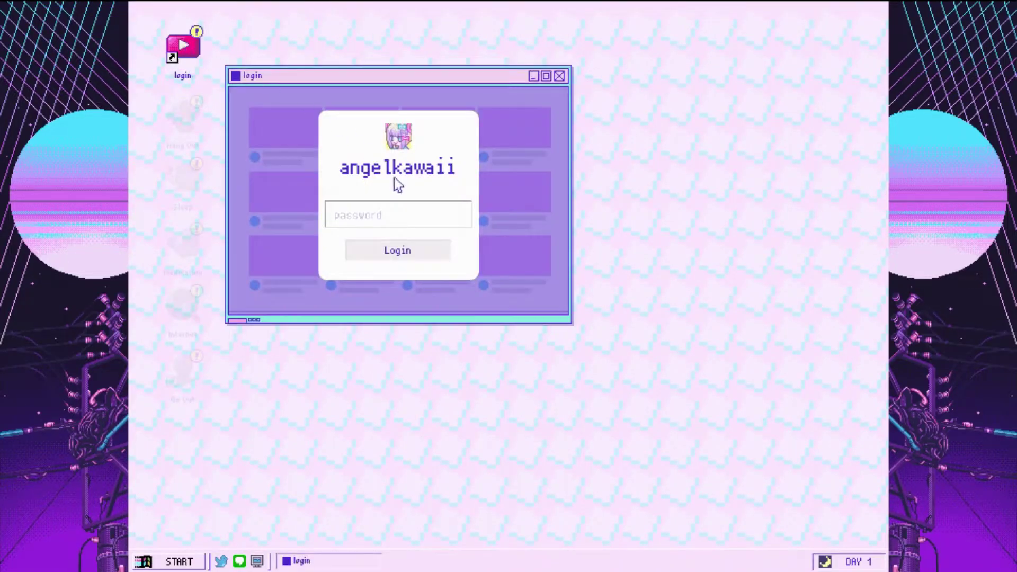
click(400, 209)
text(angel)
text(kawaii2)
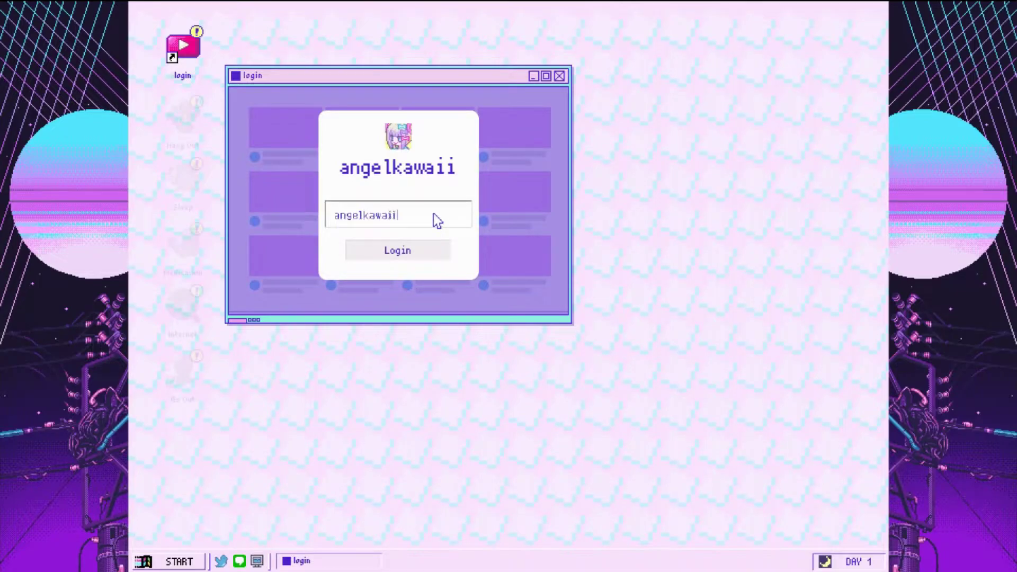
click(451, 248)
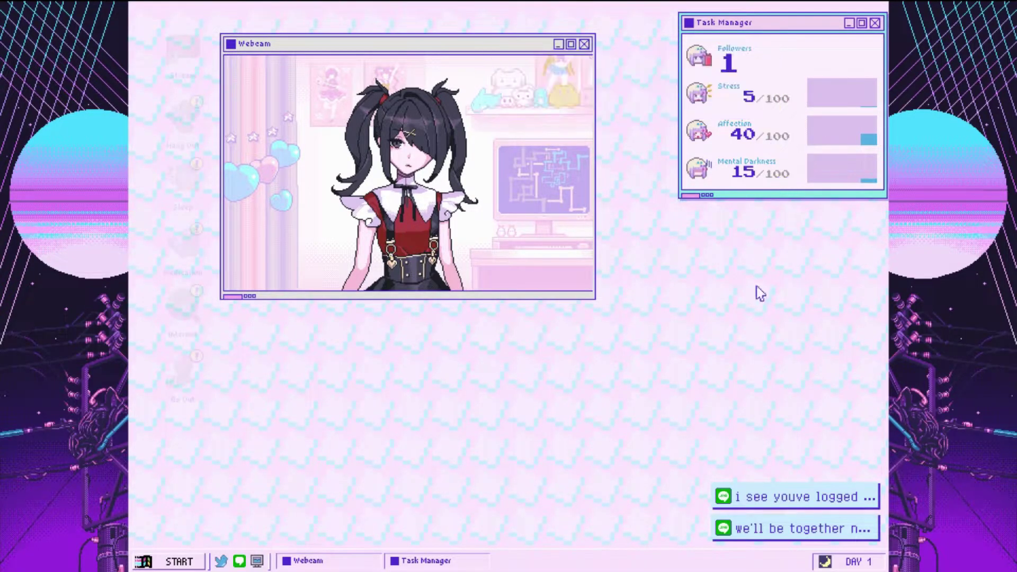
click(795, 497)
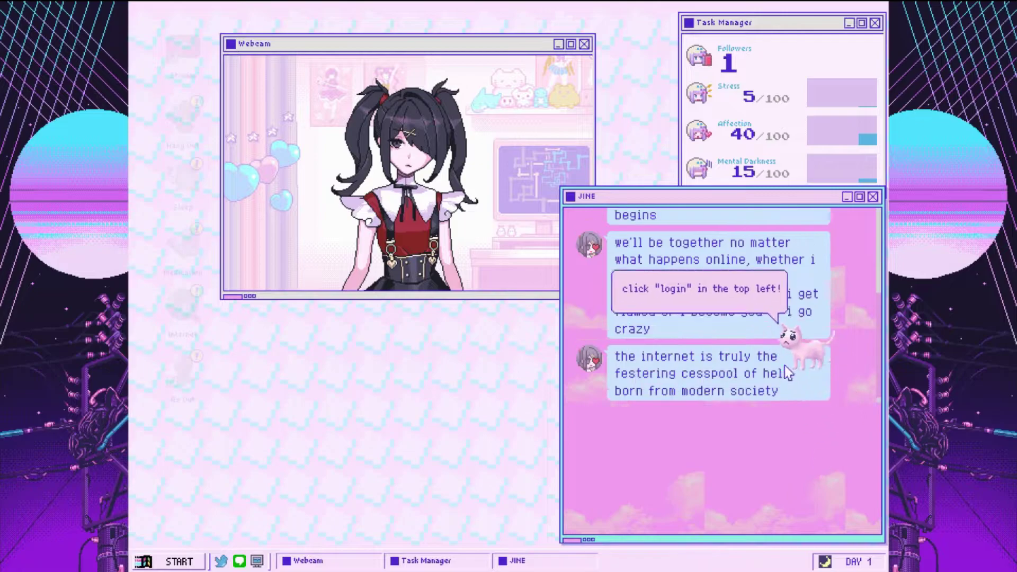
scroll(784, 365, up, 5)
scroll(745, 378, up, 2)
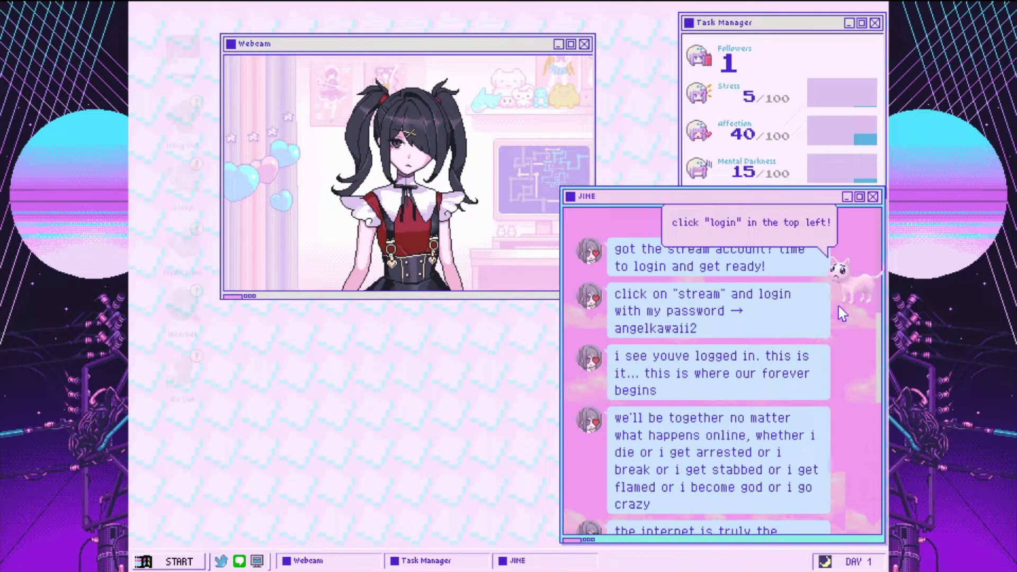
scroll(840, 312, down, 2)
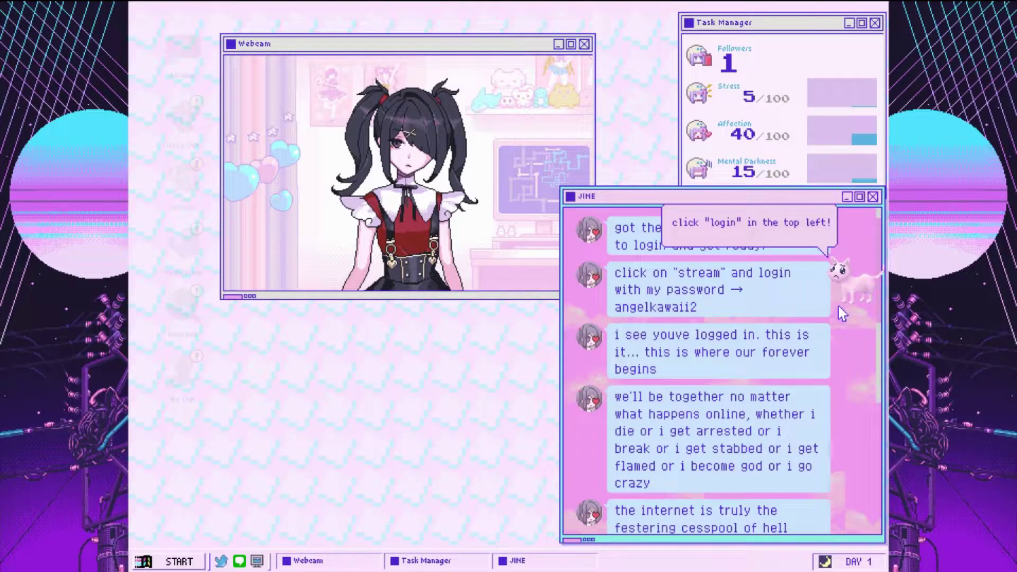
scroll(840, 312, down, 5)
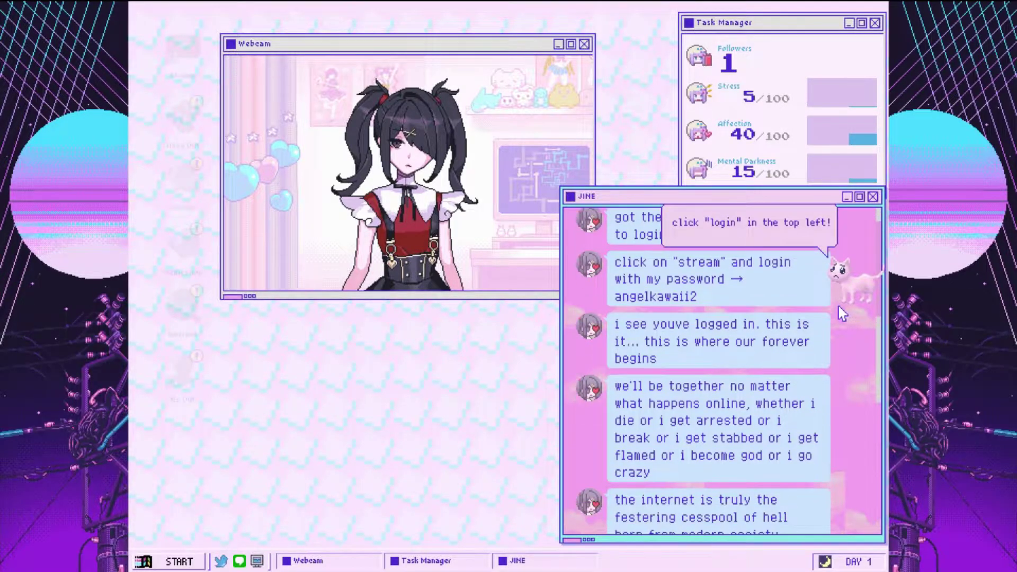
scroll(841, 312, down, 3)
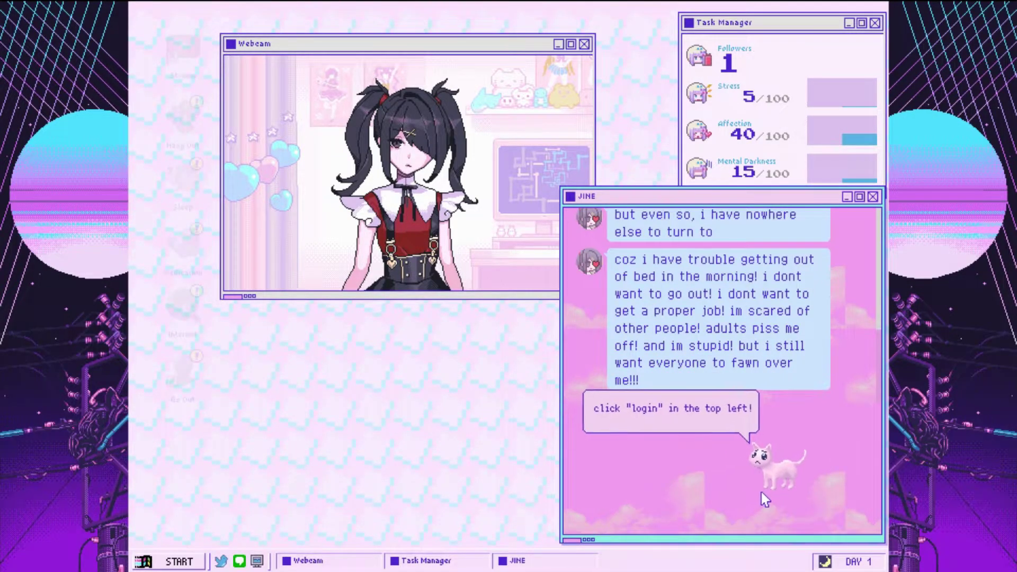
scroll(801, 374, up, 2)
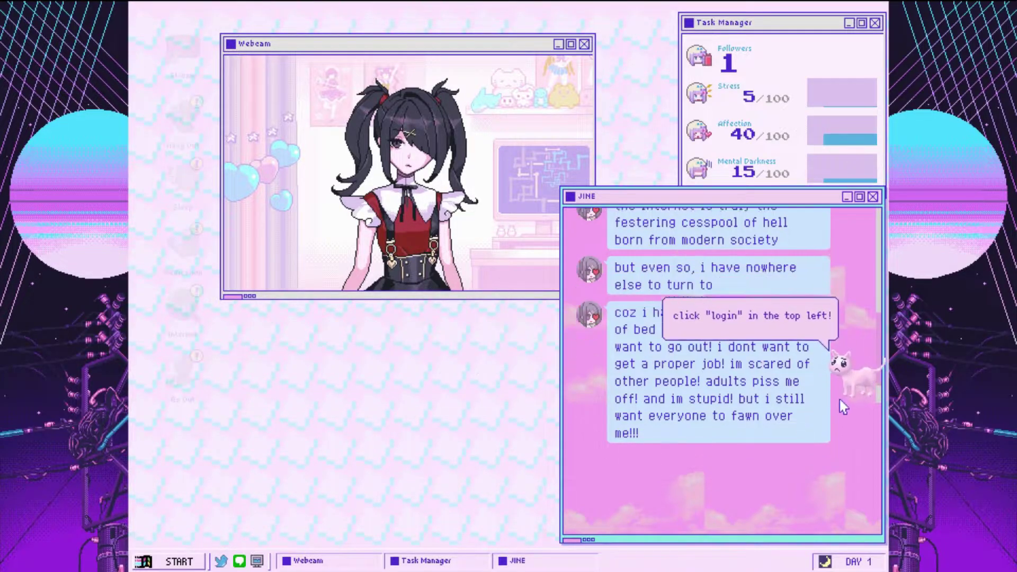
scroll(840, 358, down, 2)
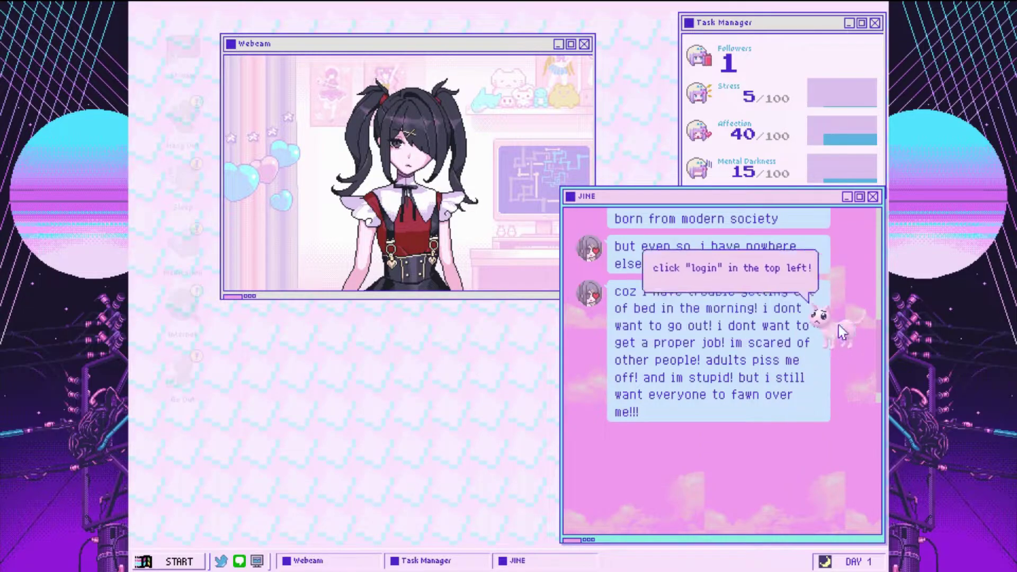
click(873, 196)
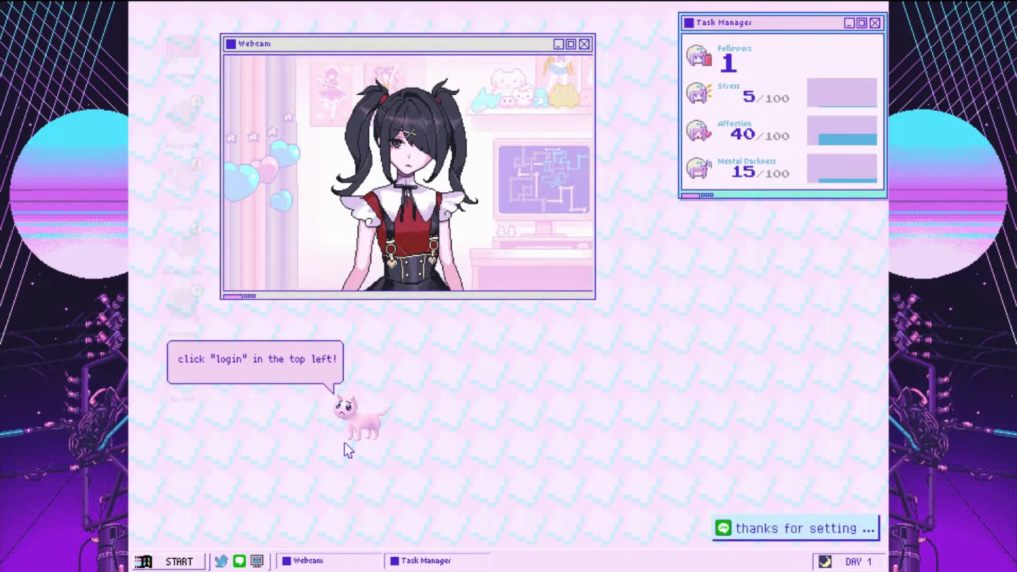
- Reply 'P-chan...?' to the 'thanks for setting' message and move the webcam window aside
click(795, 528)
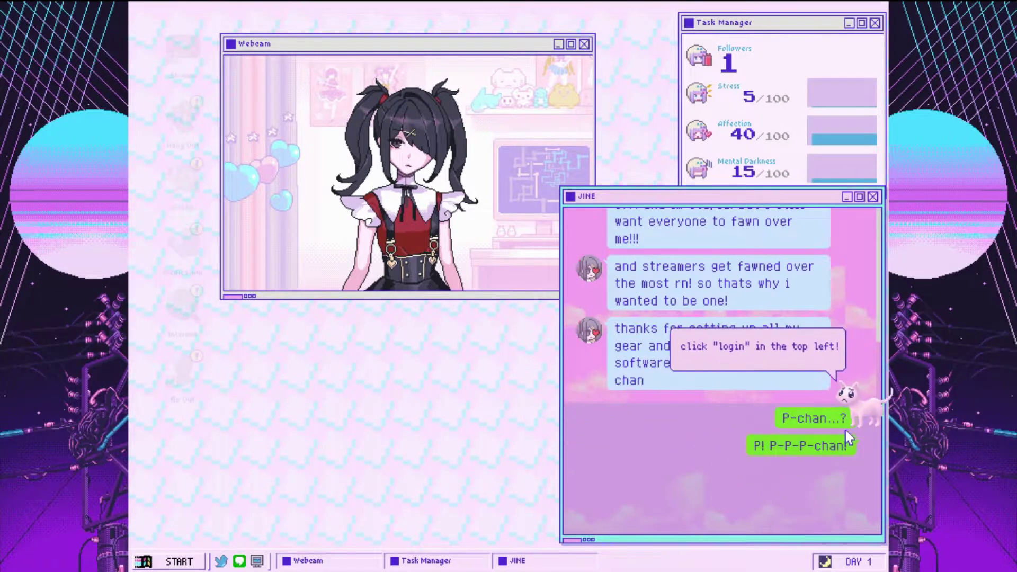
click(832, 413)
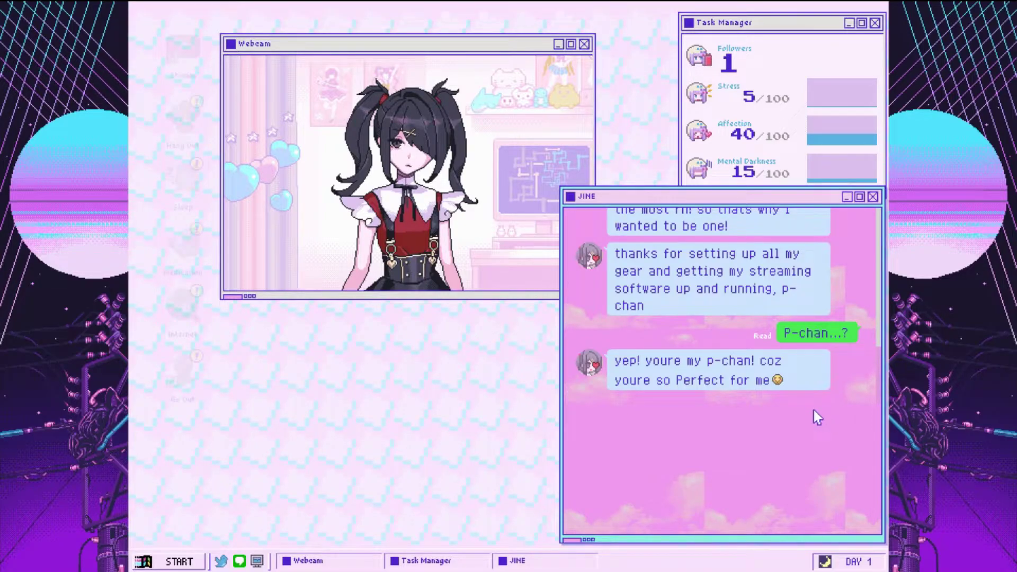
drag(364, 42, 284, 17)
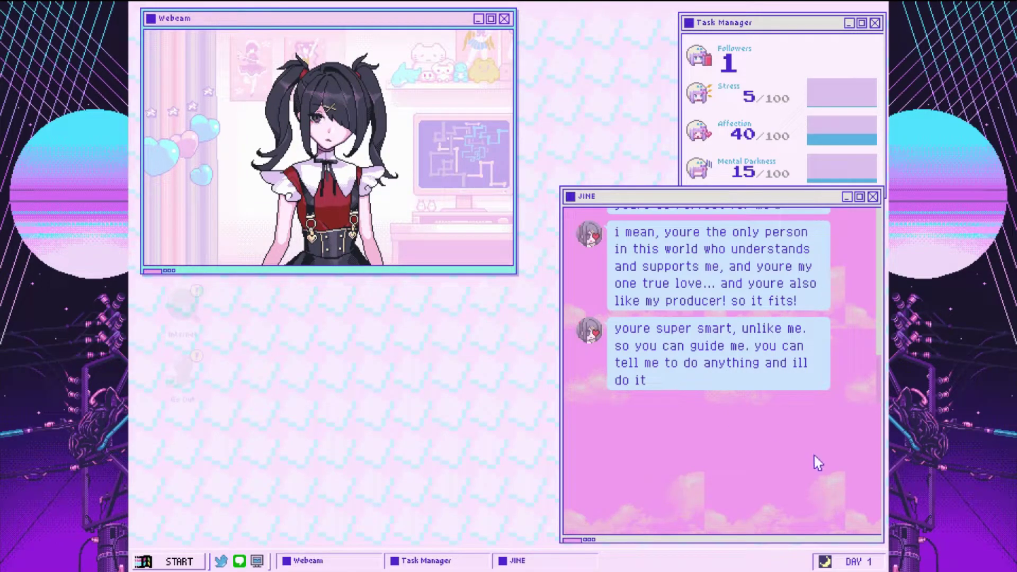
- Read through the pre-stream chat messages until the Transform! cutscene begins
click(796, 419)
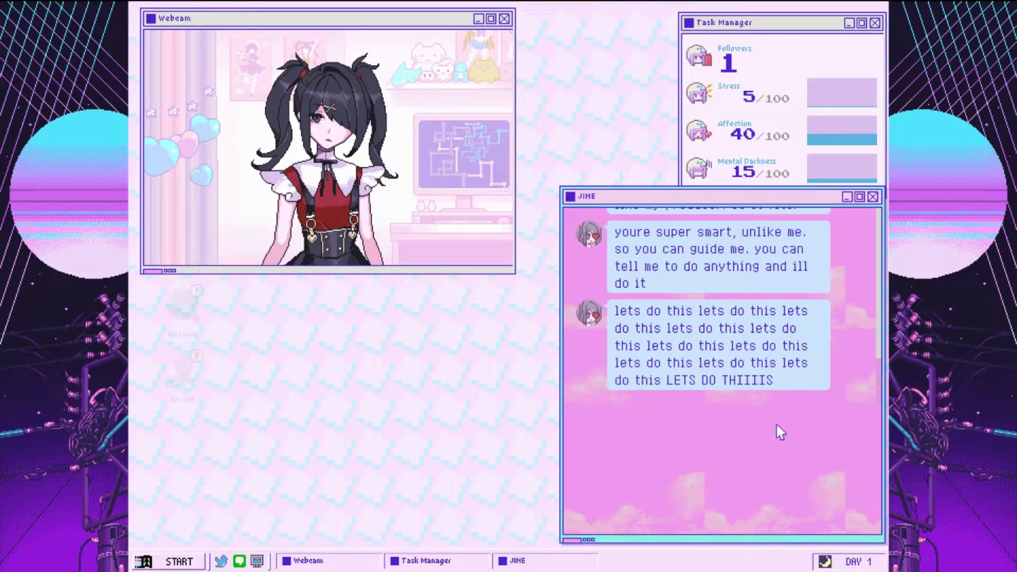
click(776, 425)
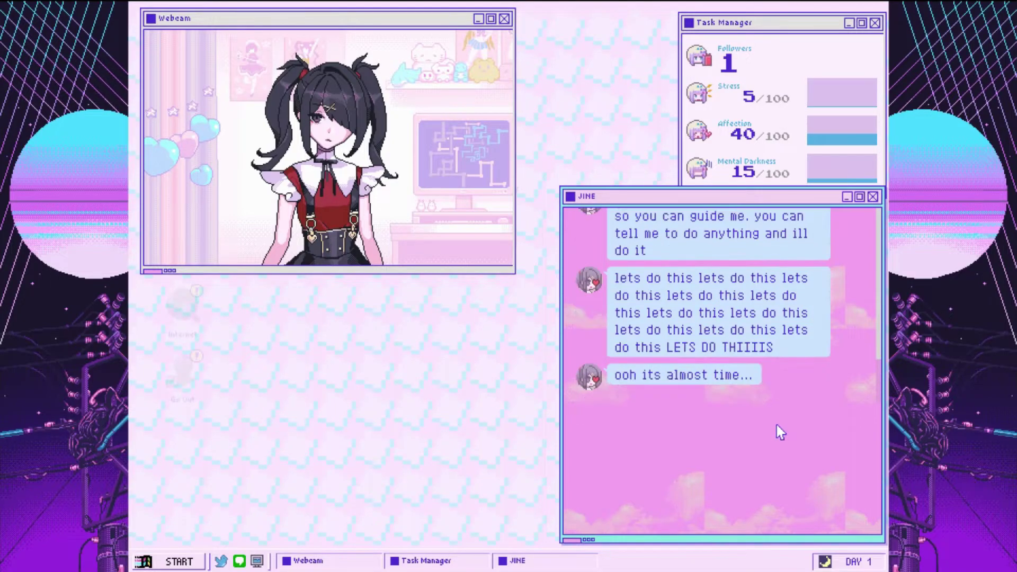
click(830, 445)
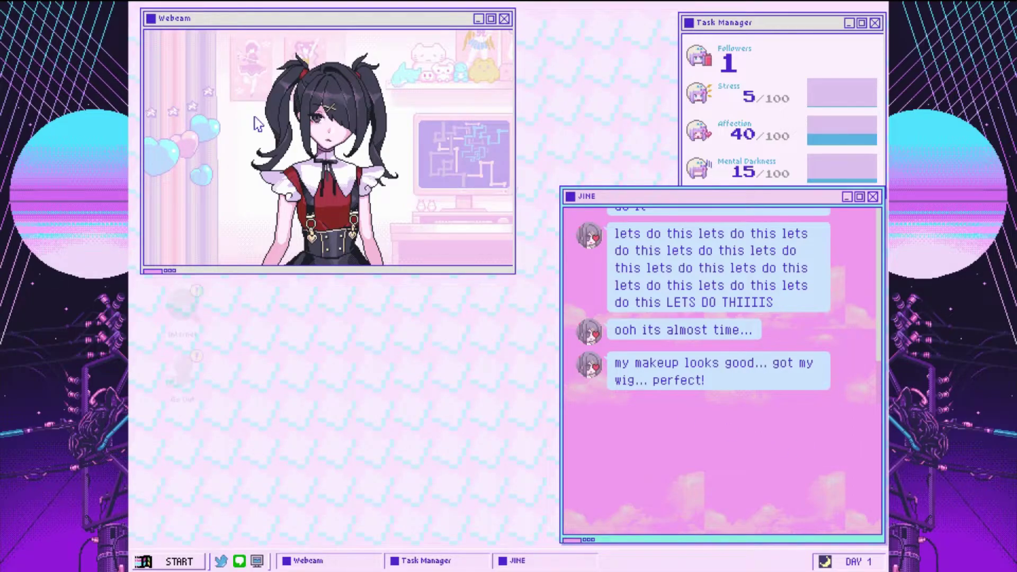
click(739, 432)
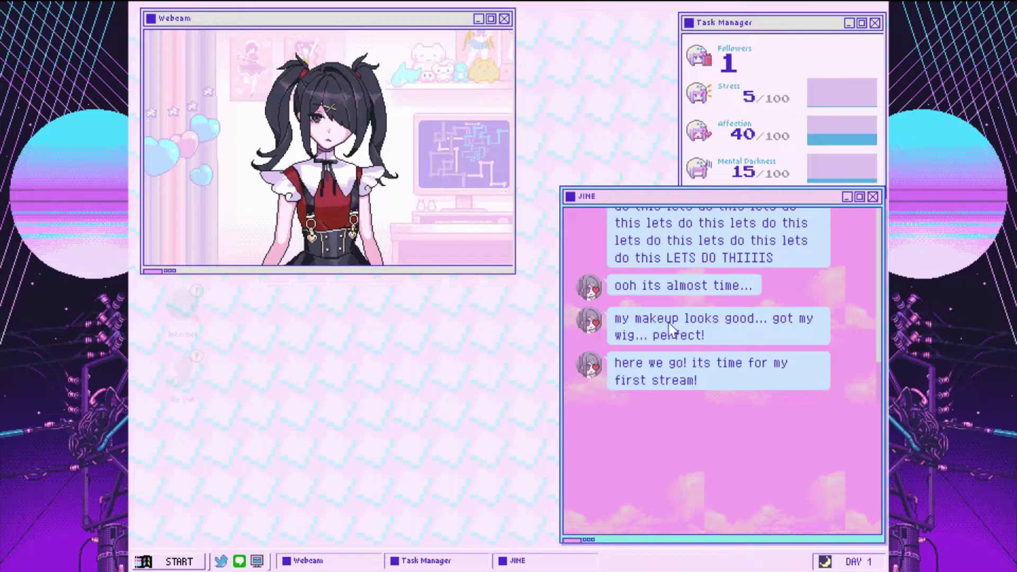
click(652, 433)
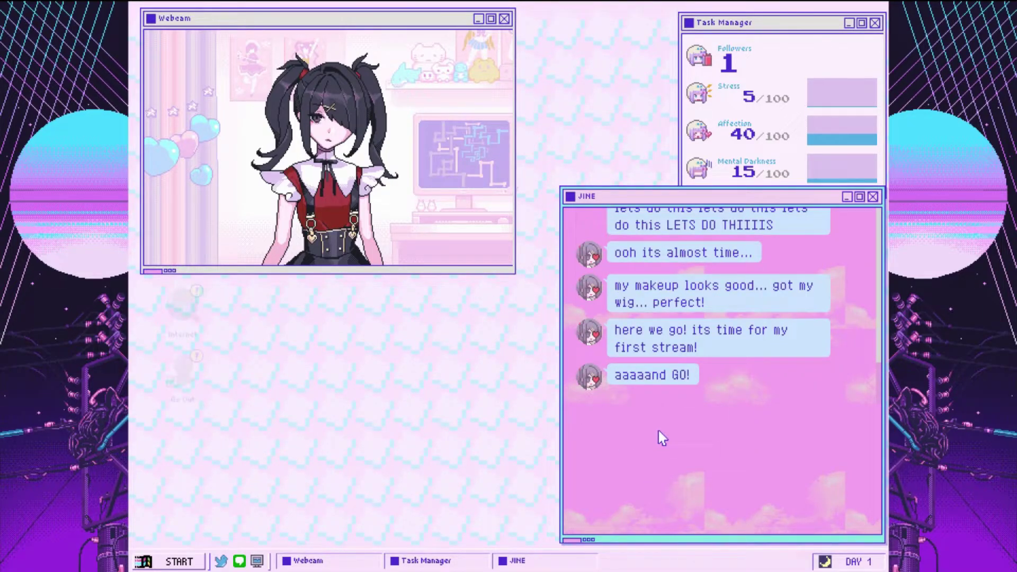
click(659, 430)
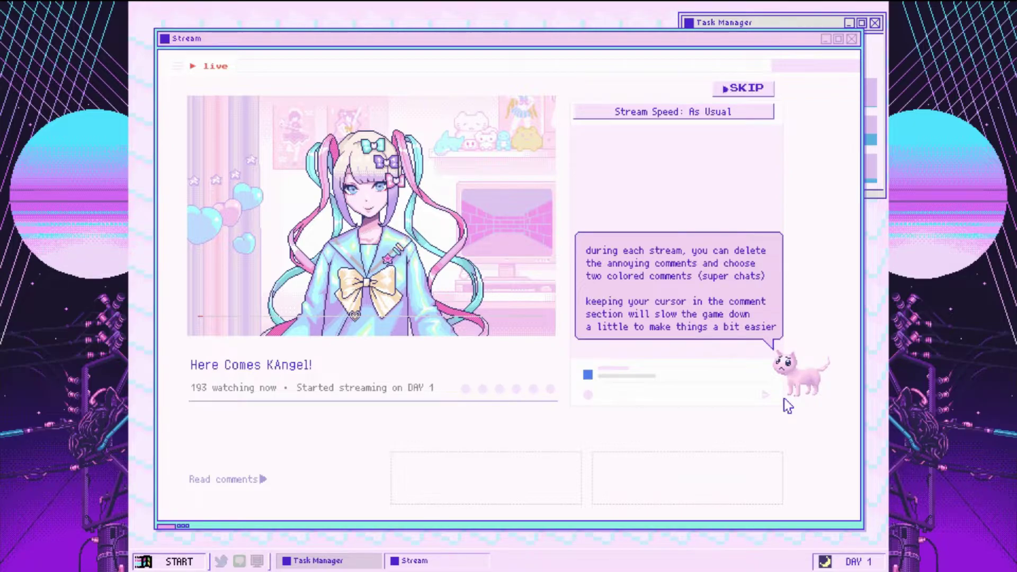
- Dismiss the tutorial tip once 'Here Comes KAngel!' is live
click(730, 341)
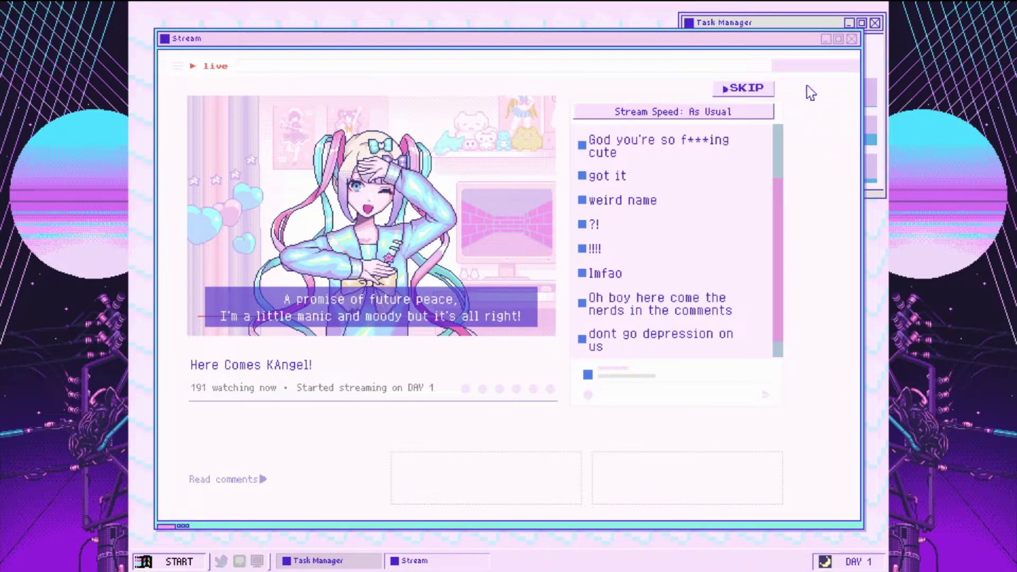
- Bring up the Task Manager stats panel, then return to the live stream
click(797, 23)
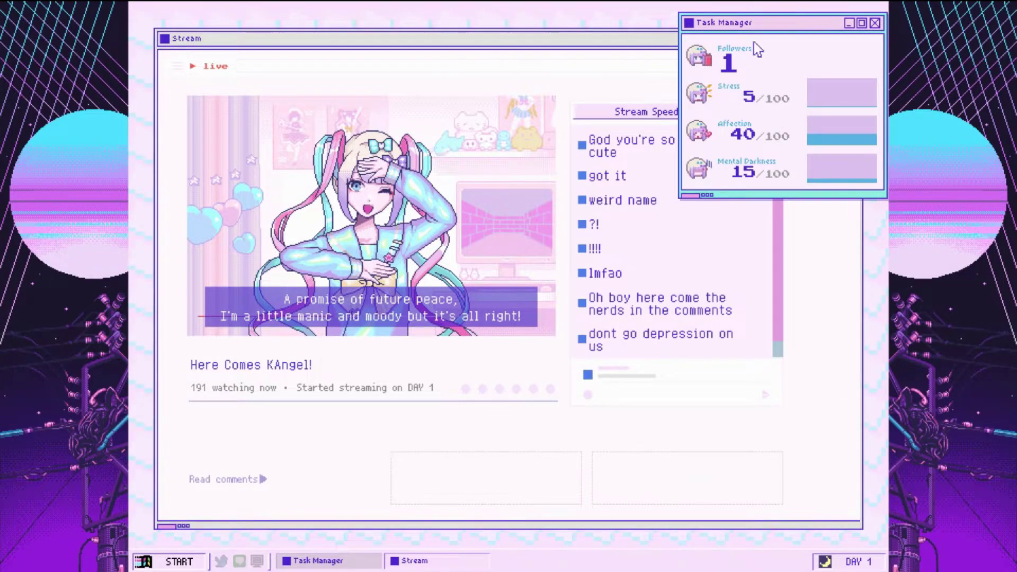
mouse_move(778, 95)
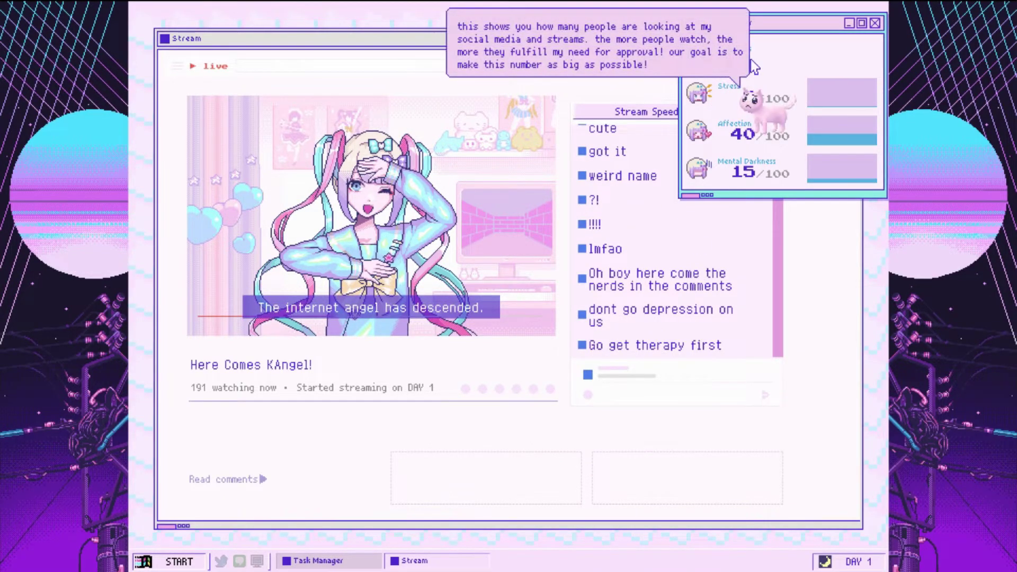
mouse_move(842, 94)
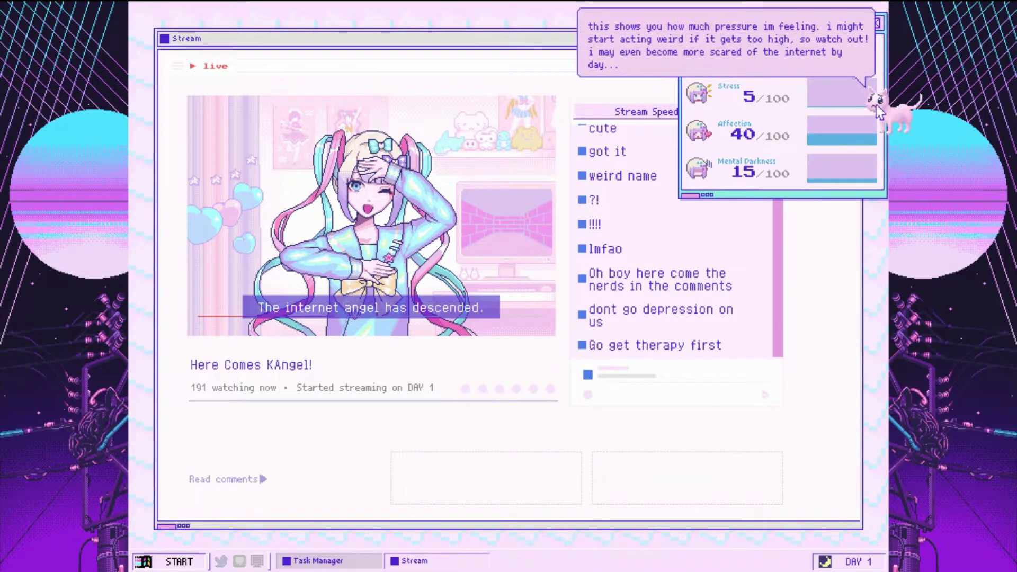
click(540, 44)
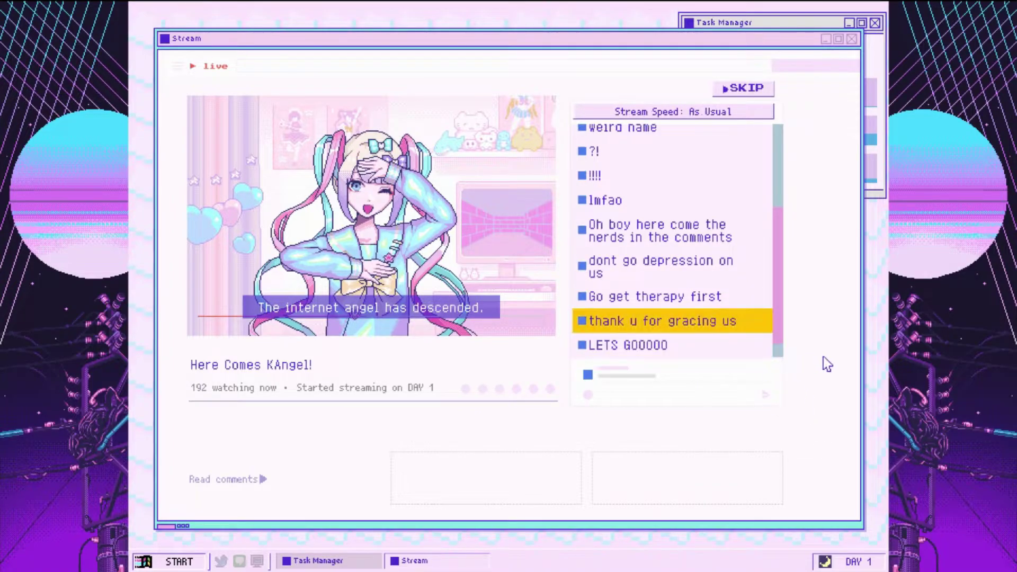
- Answer 'thank u for gracing us', delete the rude comment, and pick 'Get out of here' second
click(671, 320)
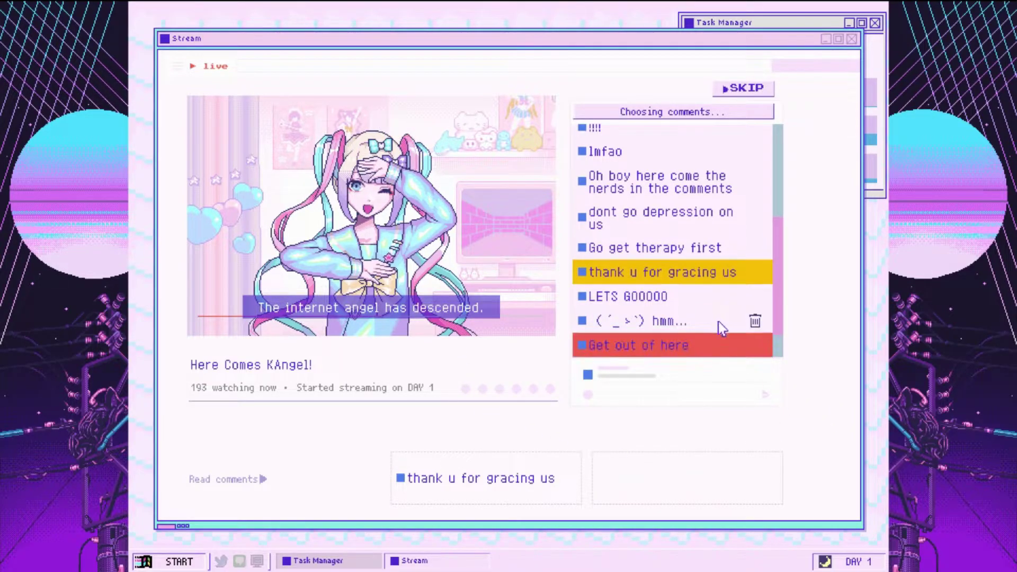
click(694, 347)
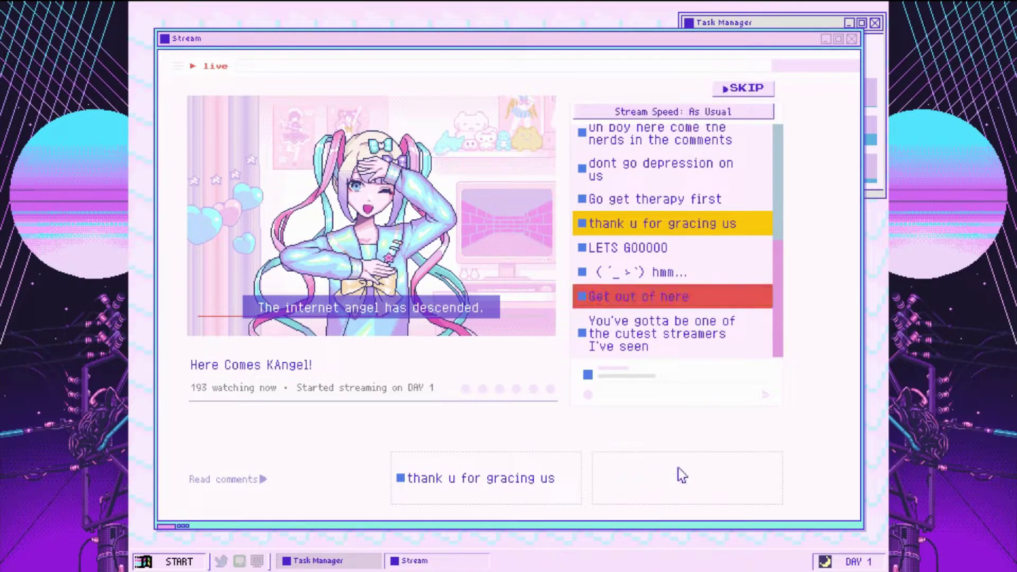
click(644, 299)
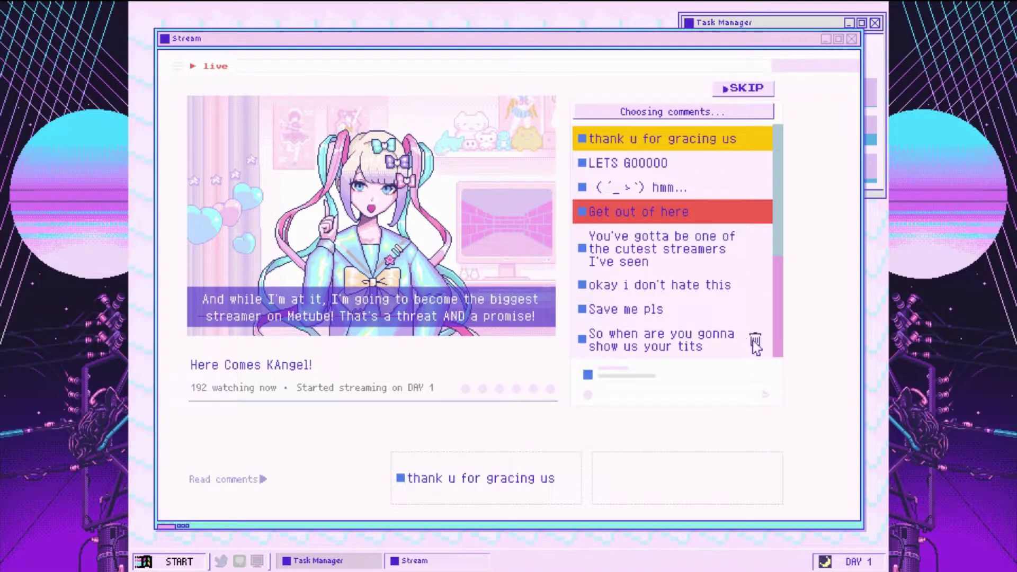
click(754, 342)
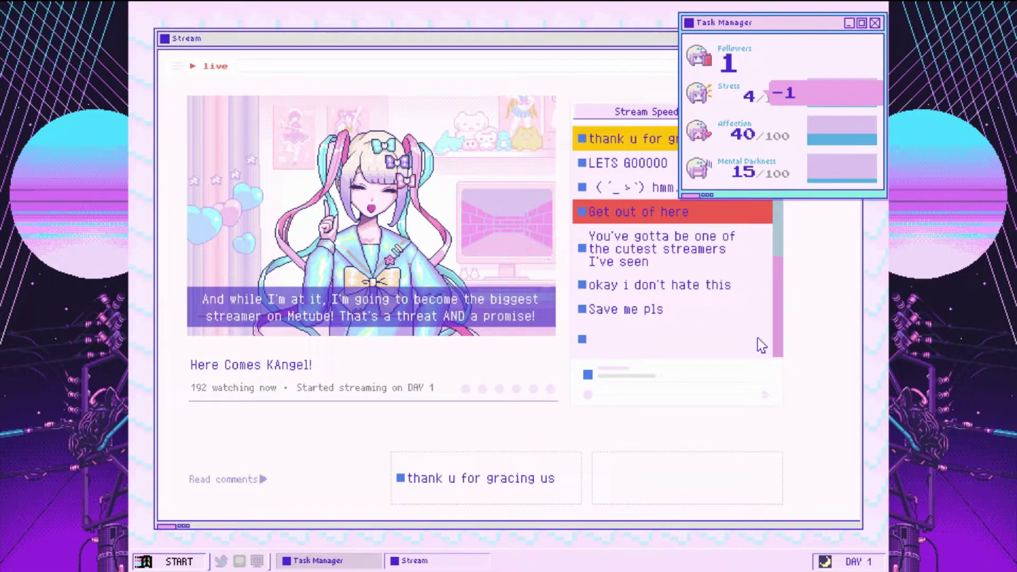
mouse_move(746, 94)
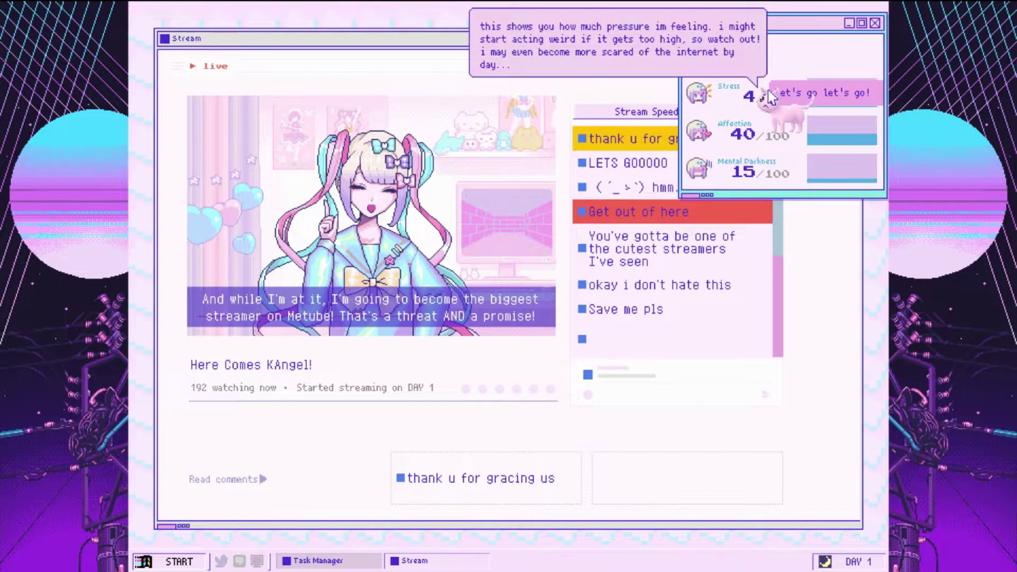
click(832, 408)
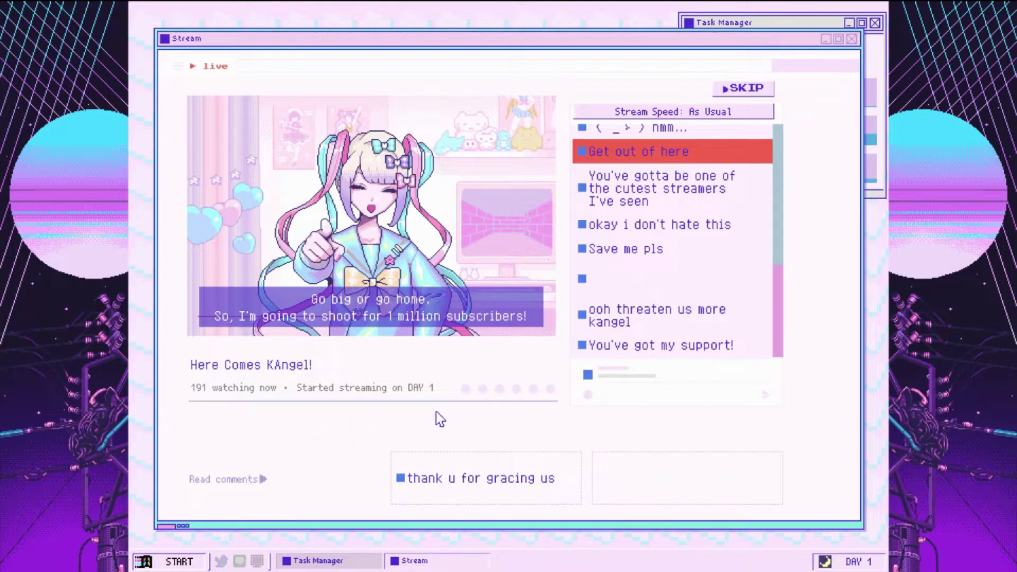
click(715, 149)
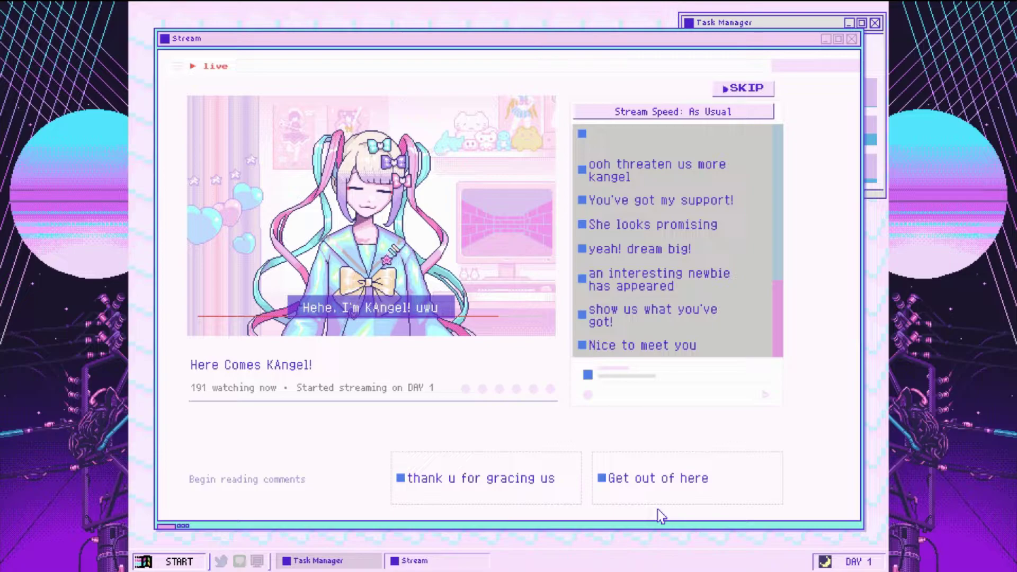
- Finish the stream's closing dialogue to reach KAngel's debut tweet and +1000 followers
click(654, 473)
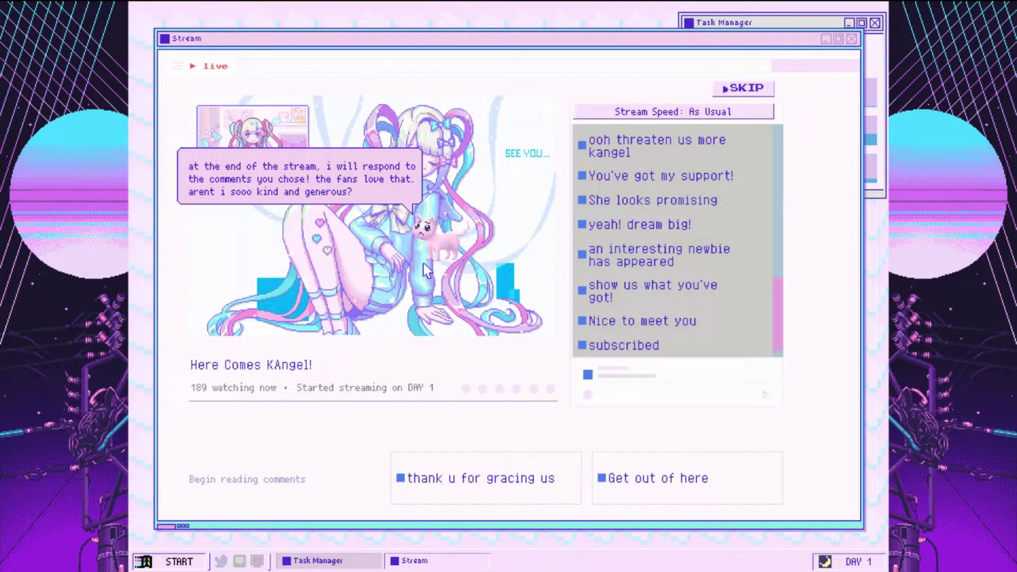
click(424, 263)
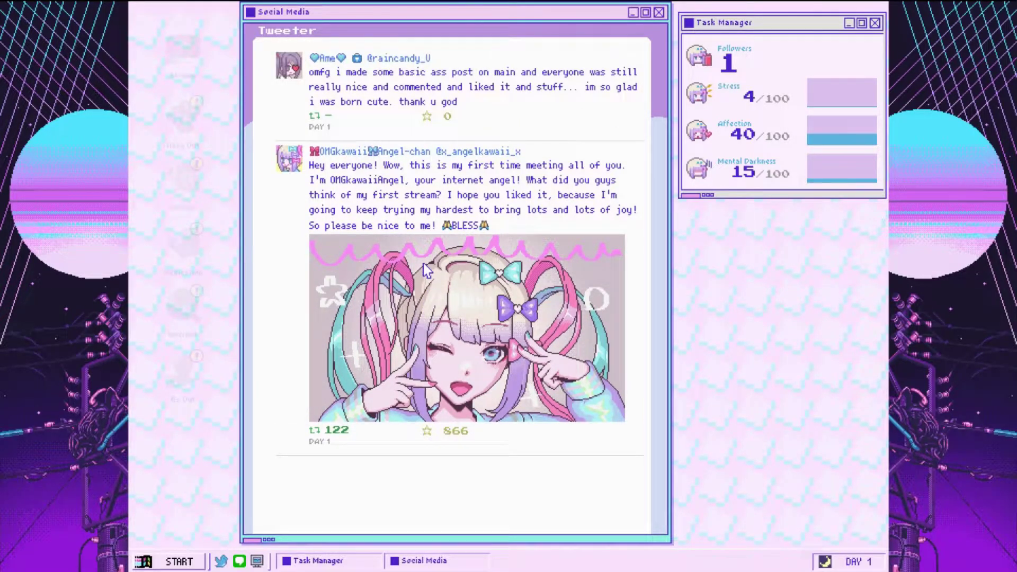
- Dismiss the debut tweet and read Ame's incoming chat messages
click(323, 68)
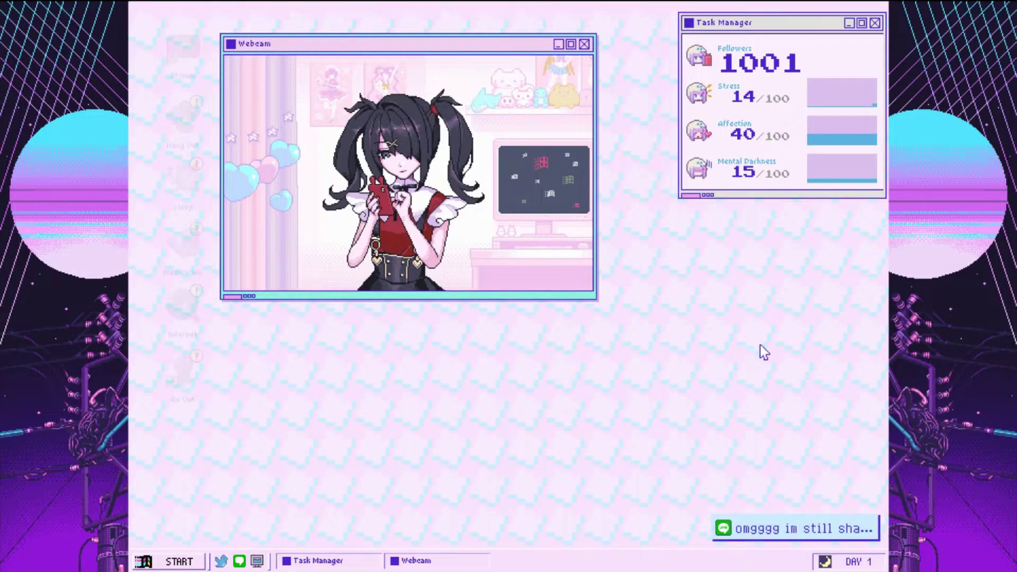
click(803, 528)
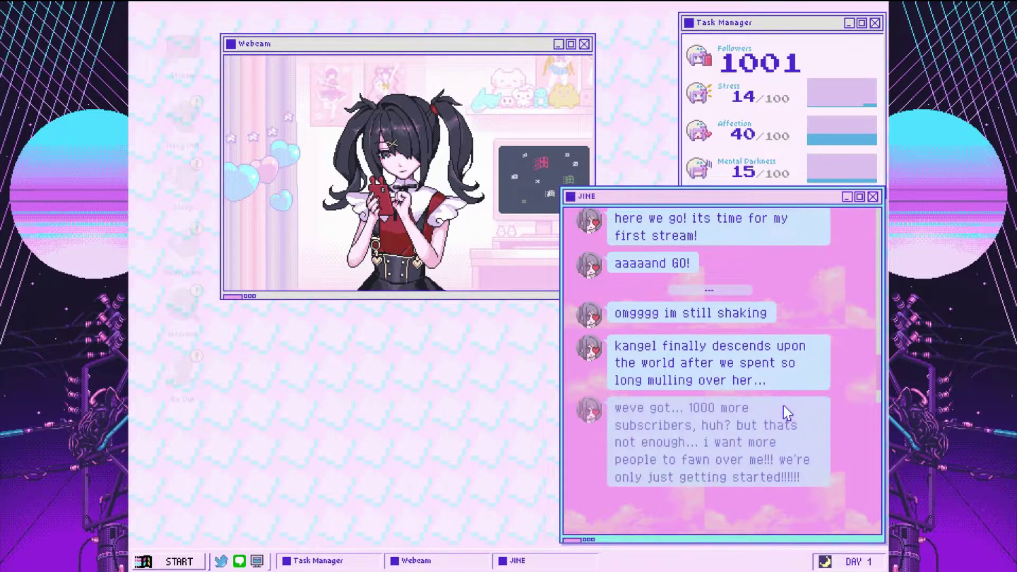
click(783, 406)
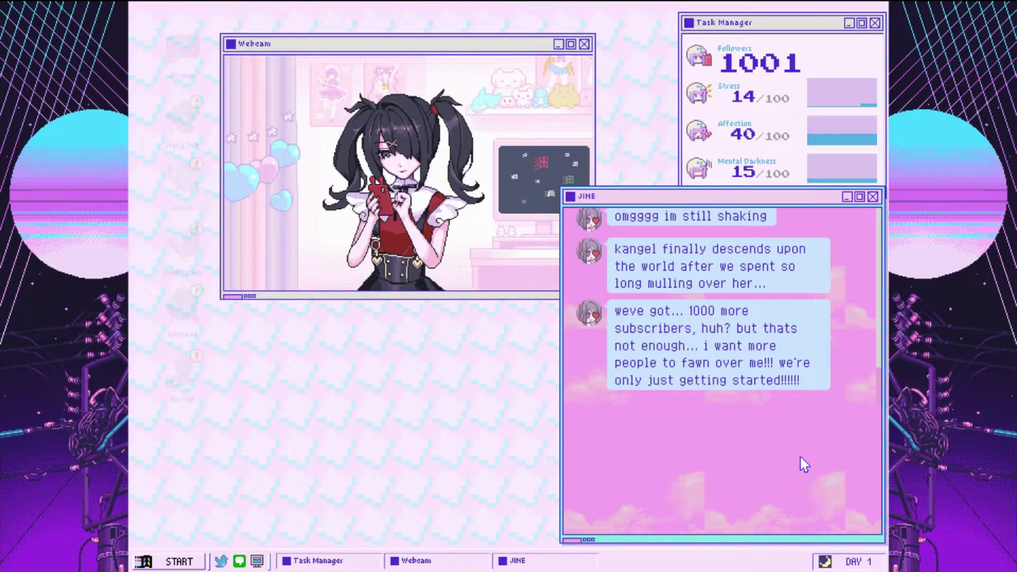
click(866, 342)
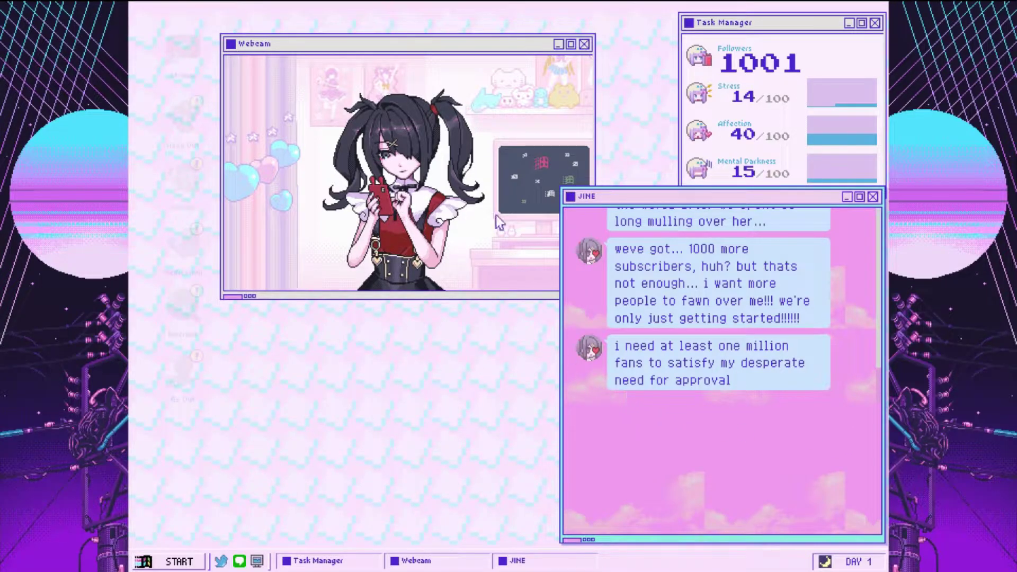
click(421, 68)
click(433, 215)
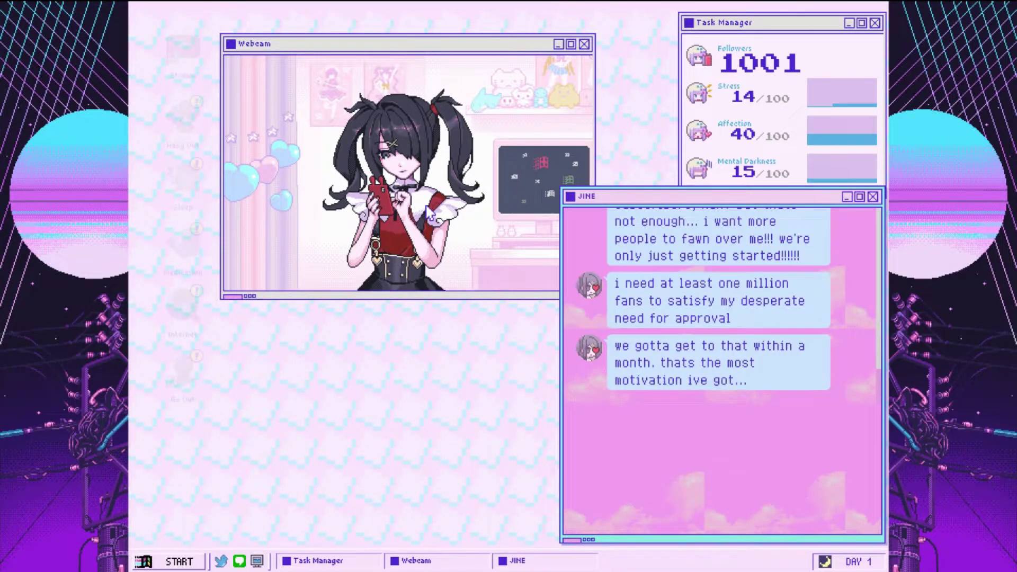
click(772, 434)
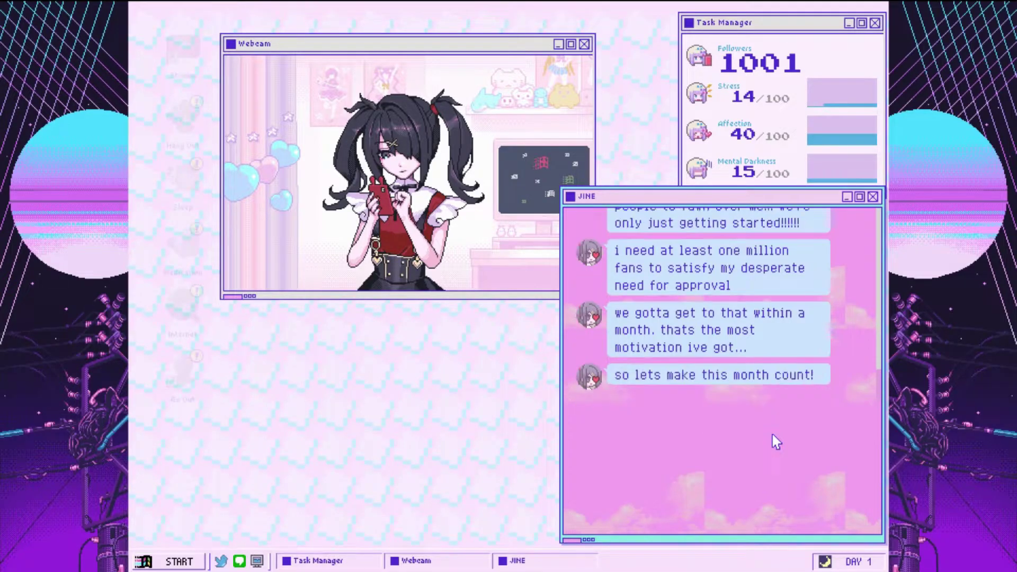
click(772, 434)
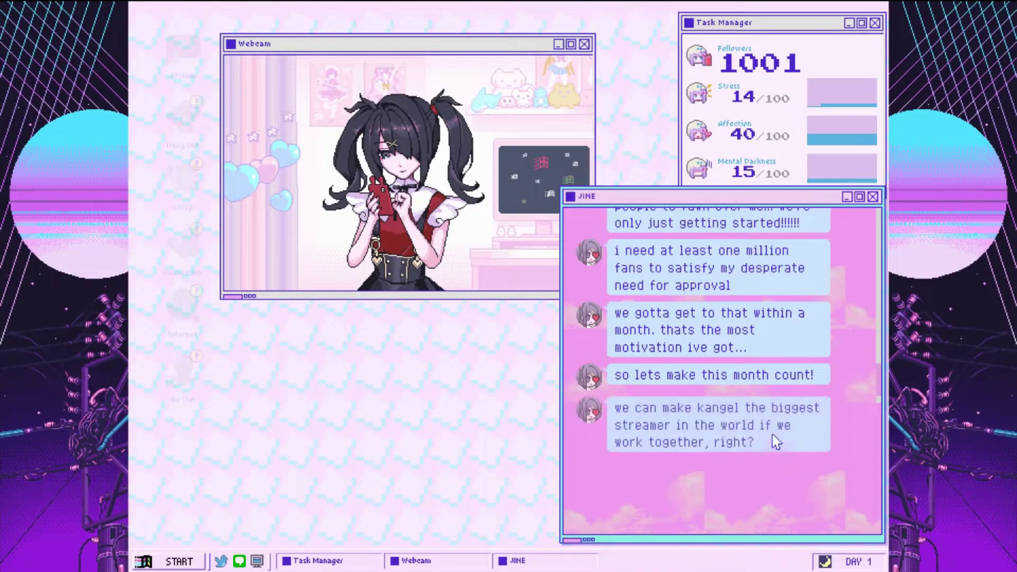
- Answer 'Yep' to Ame's question and finish the night's chat, moving to Day 2
click(767, 423)
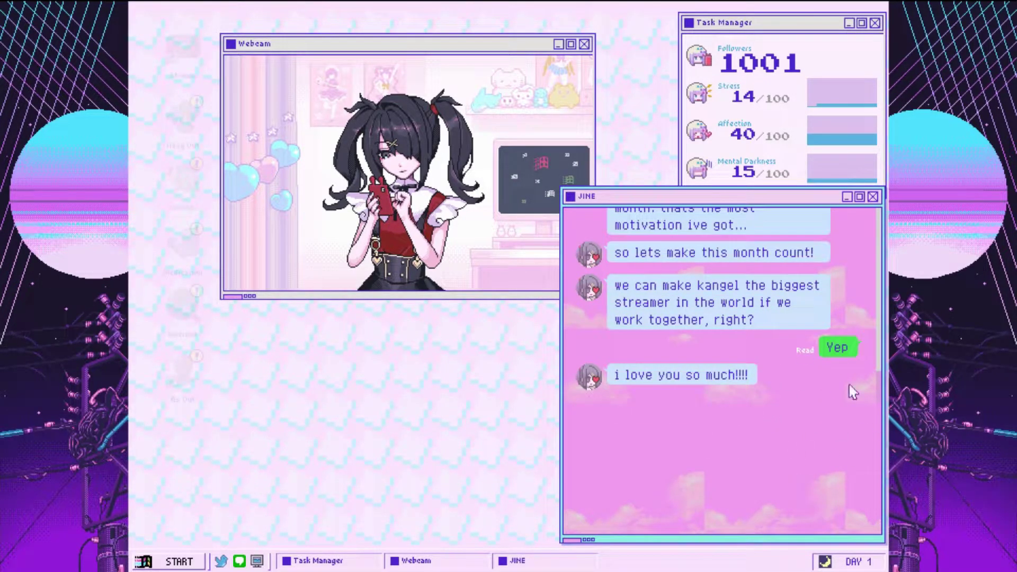
click(843, 445)
click(845, 423)
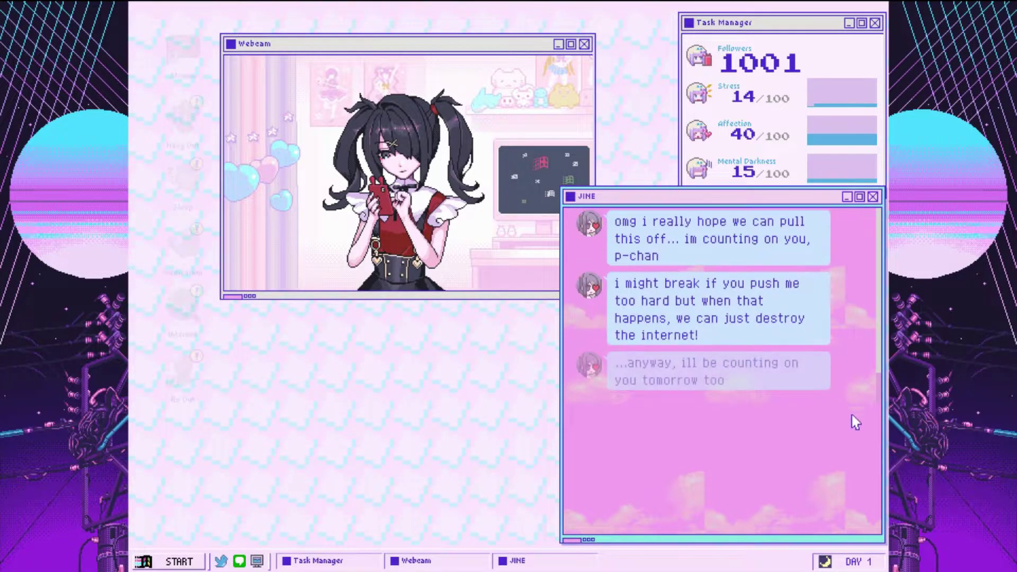
click(851, 415)
click(849, 437)
click(820, 409)
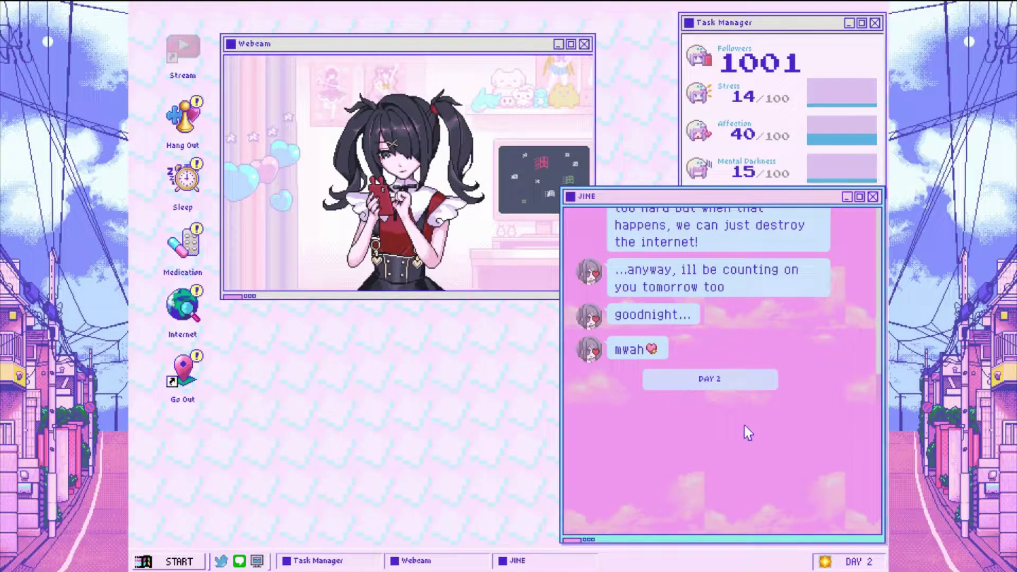
- Read Ame's Day 2 morning messages and reply 'Or I could break you myself.'
click(747, 432)
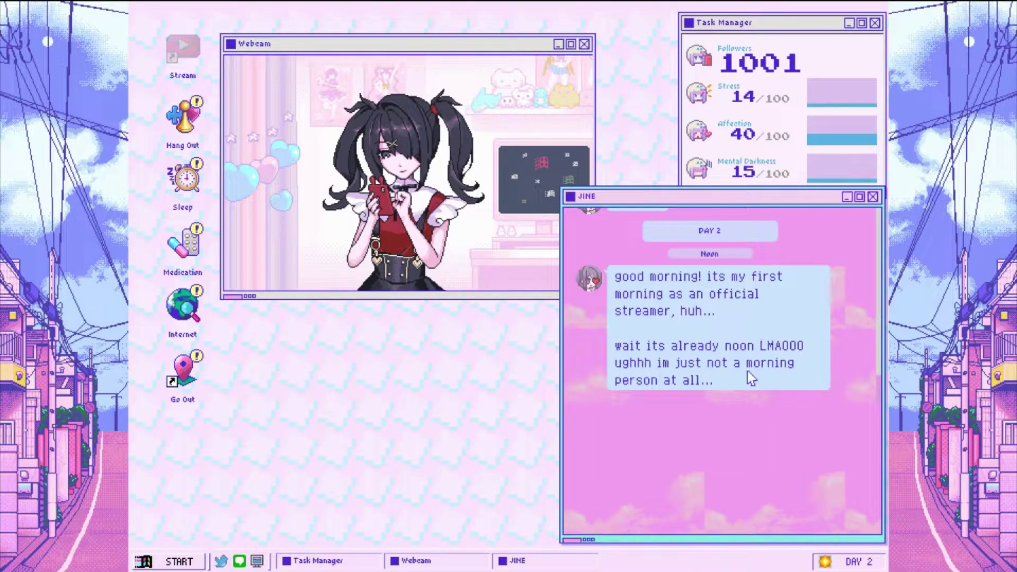
click(781, 406)
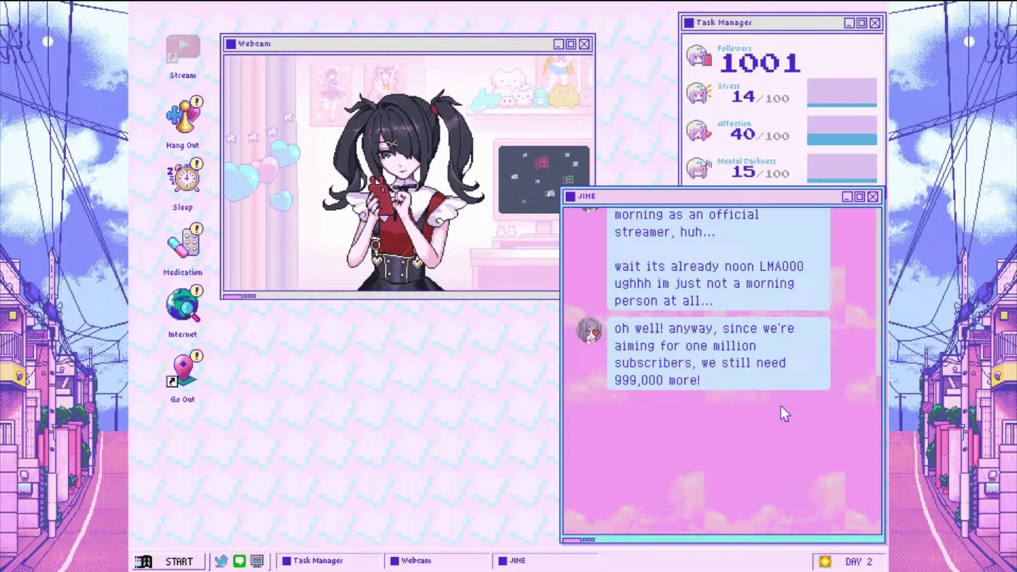
click(830, 403)
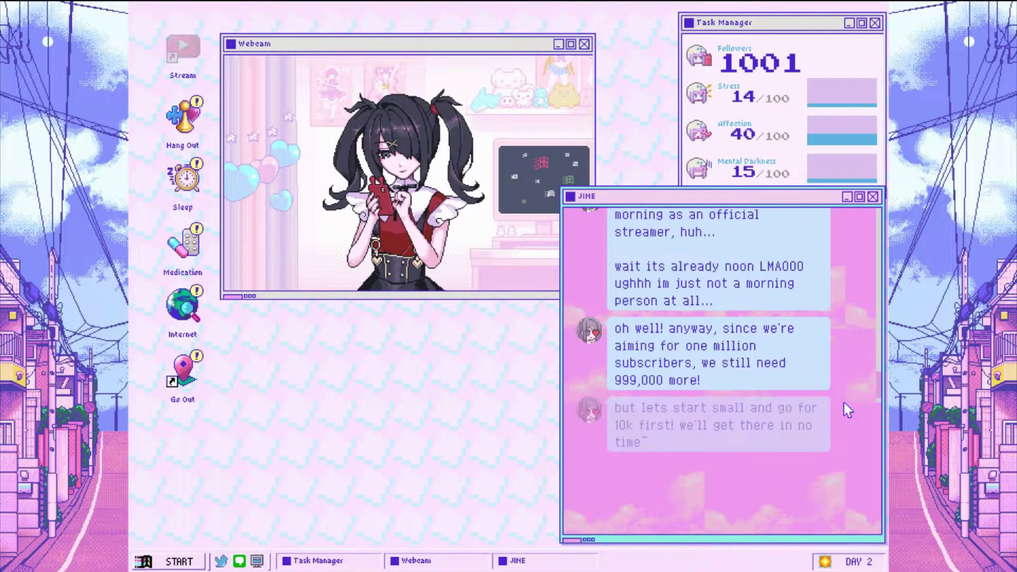
click(813, 365)
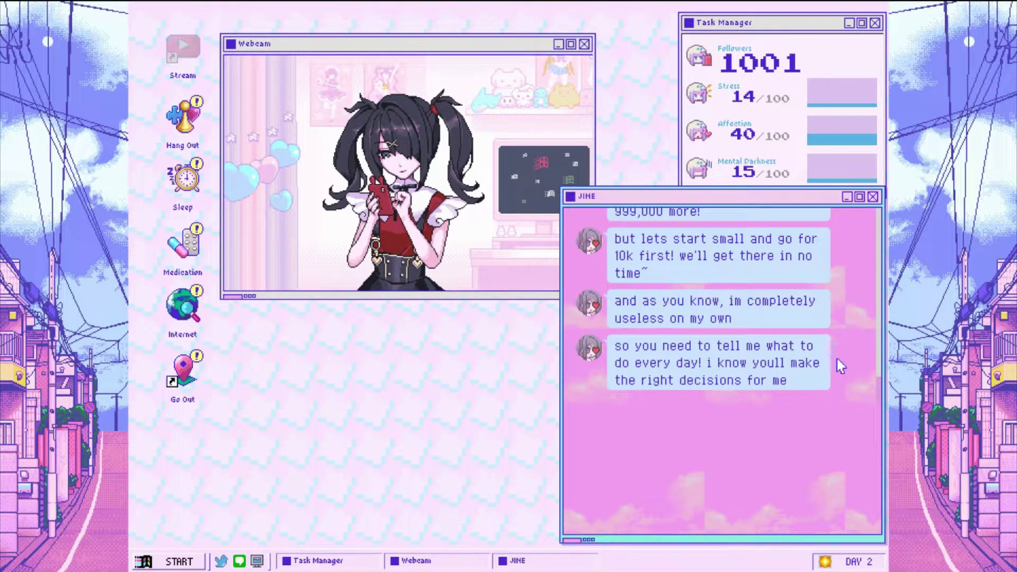
click(855, 392)
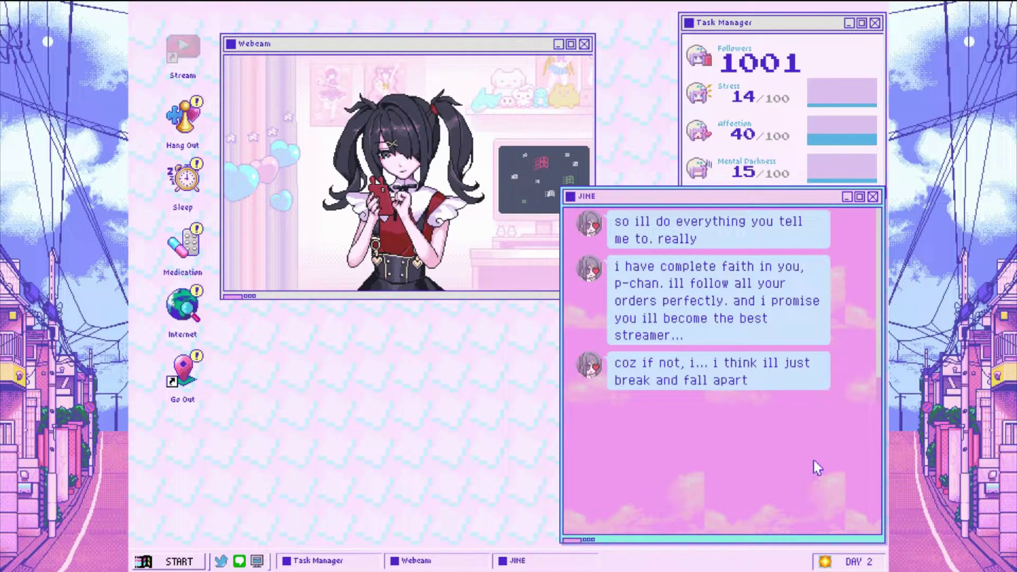
click(814, 460)
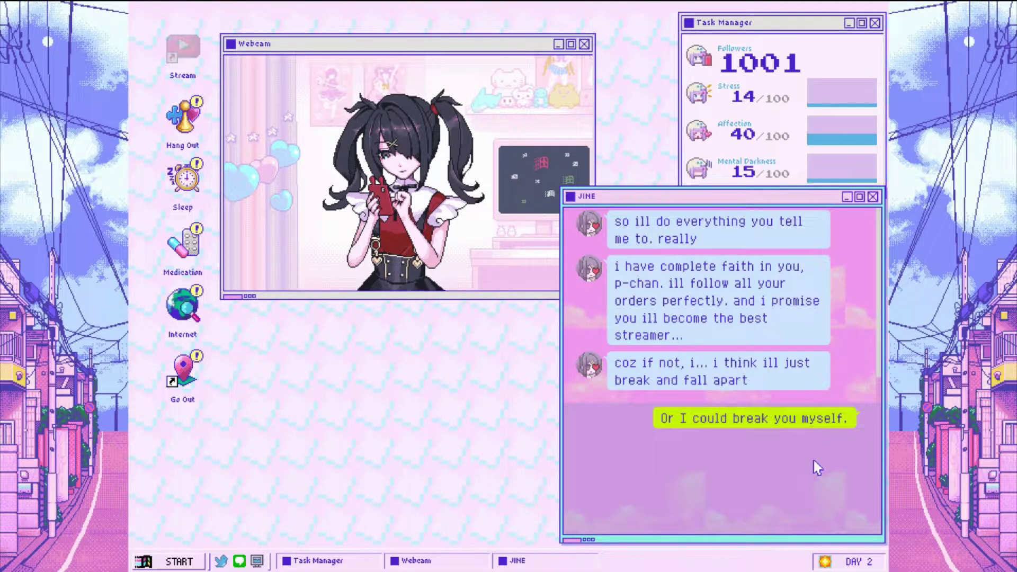
click(814, 460)
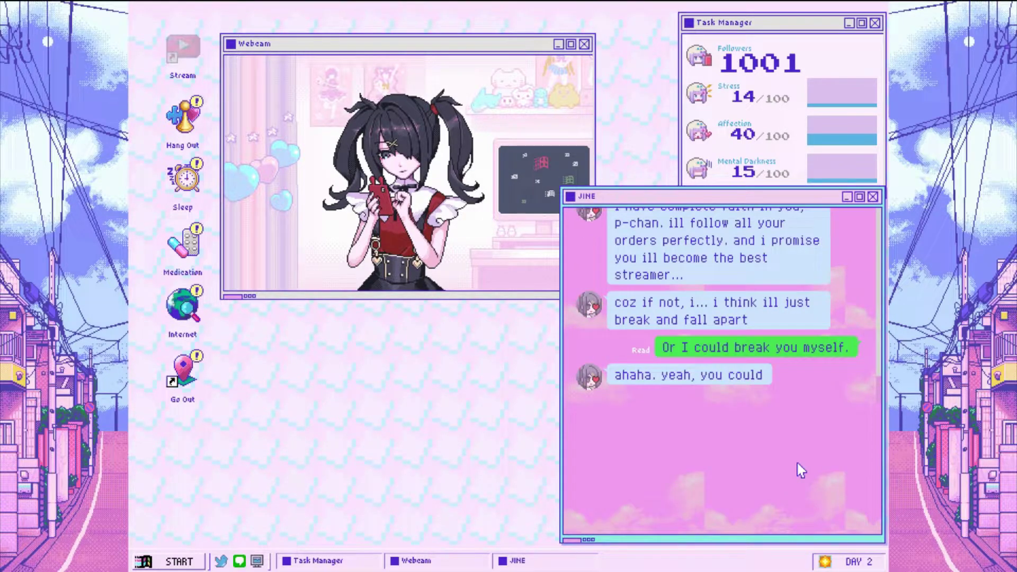
click(797, 462)
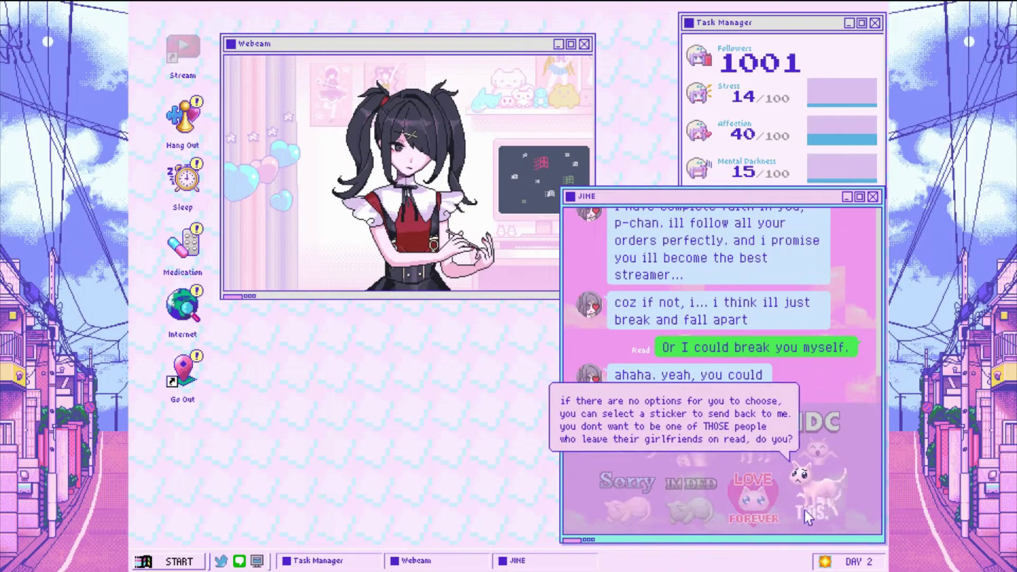
- Send the ':(' cat sticker, dismiss the day-stages tutorial, and open then close the save screen
click(754, 435)
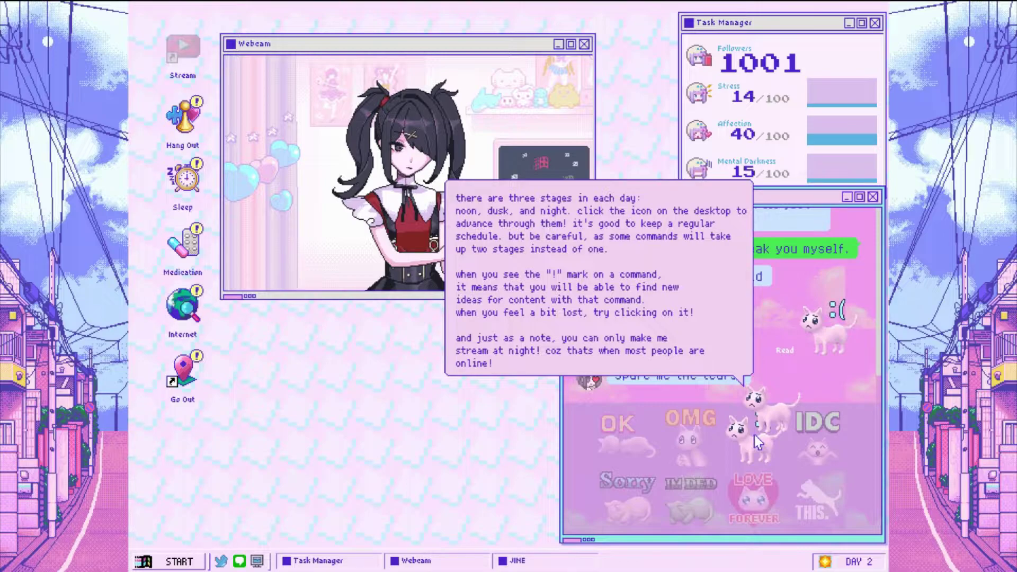
click(754, 434)
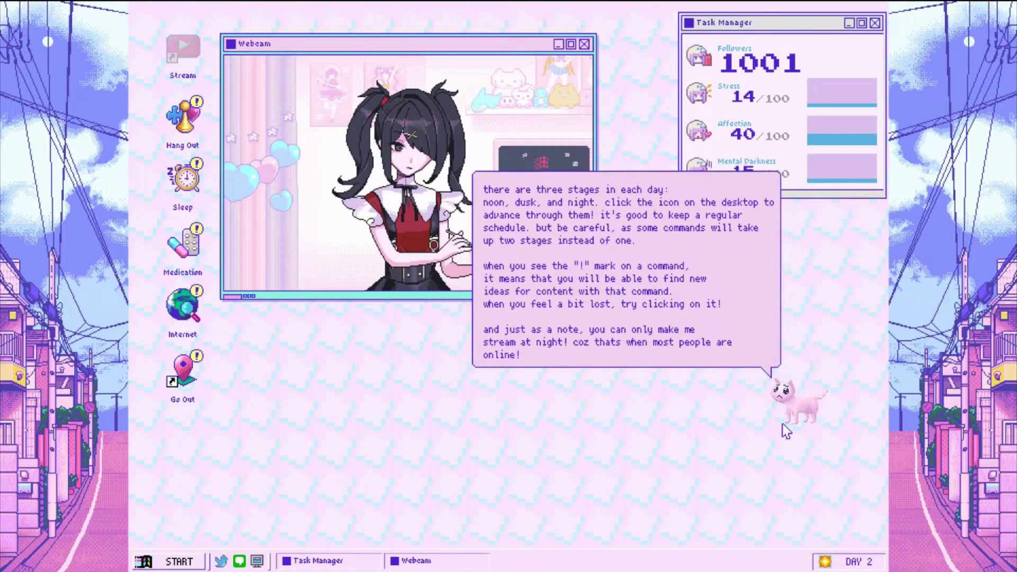
click(581, 121)
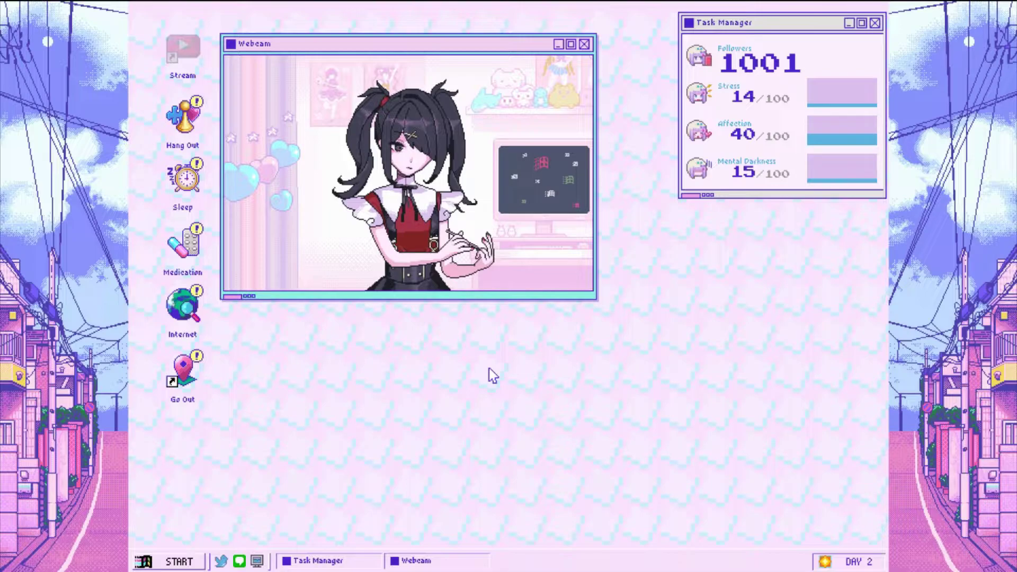
click(824, 562)
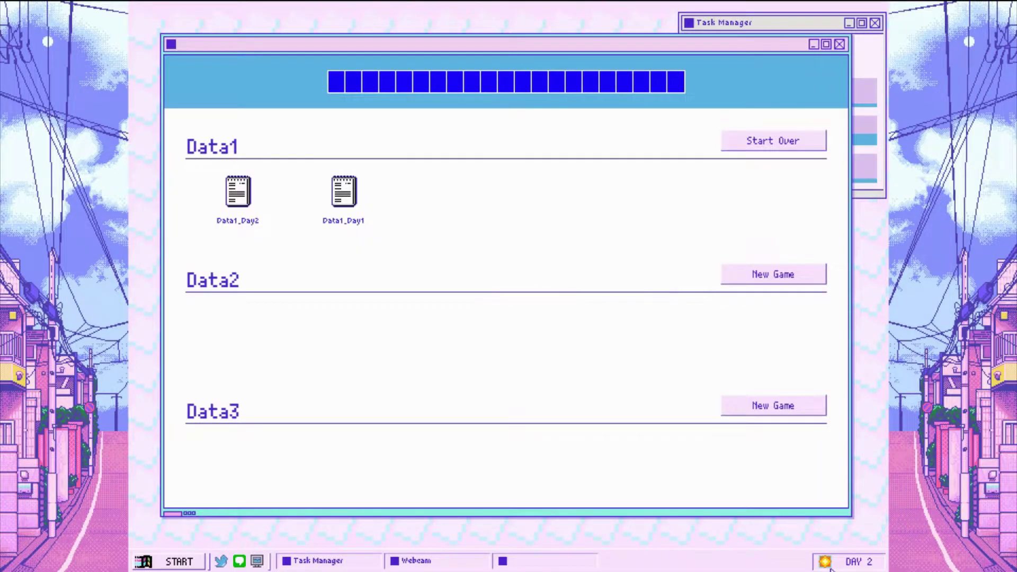
click(840, 46)
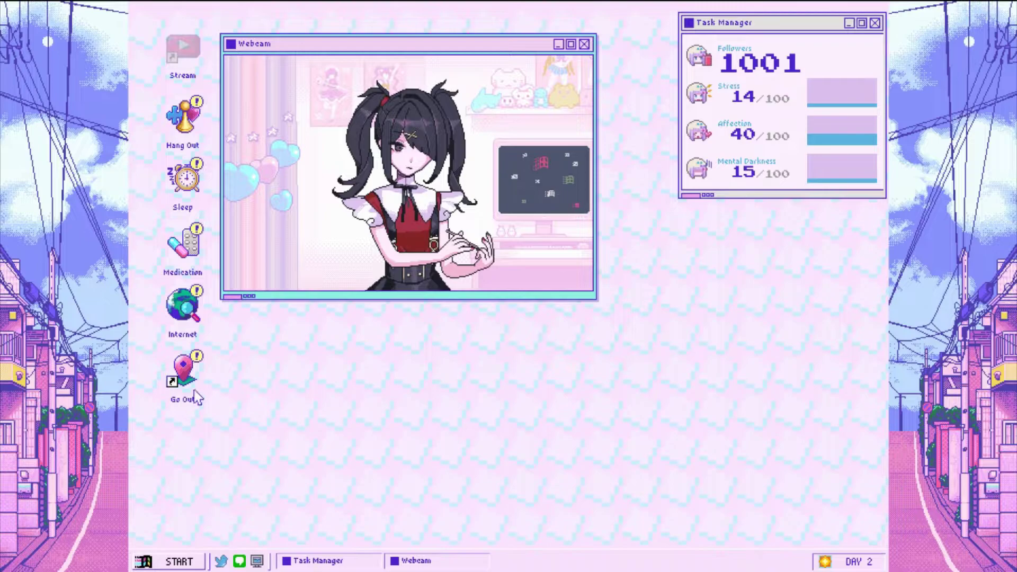
- Go out to Harajuku after comparing its outing preview with Shibuya's on the map
click(183, 374)
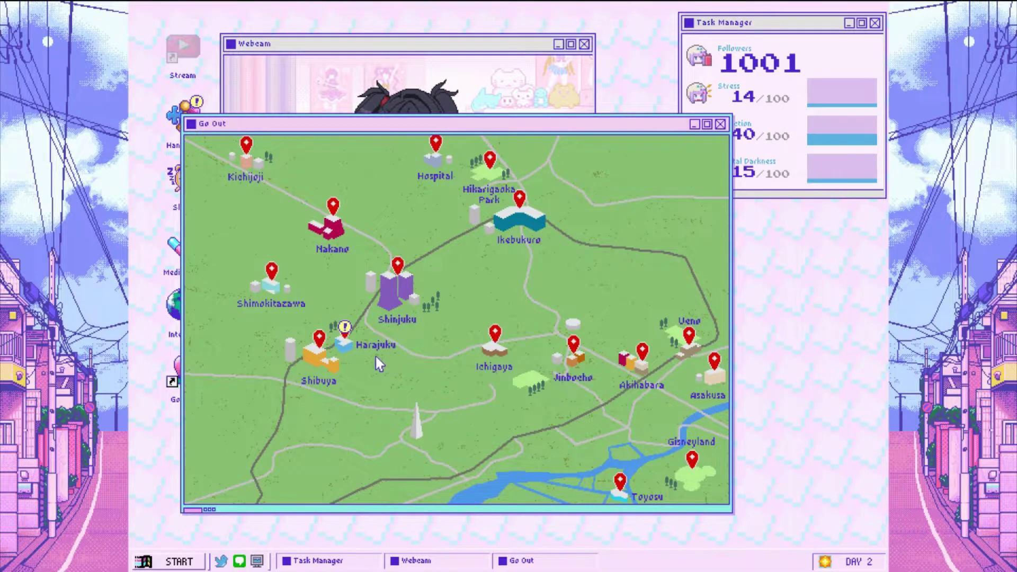
click(348, 344)
click(319, 358)
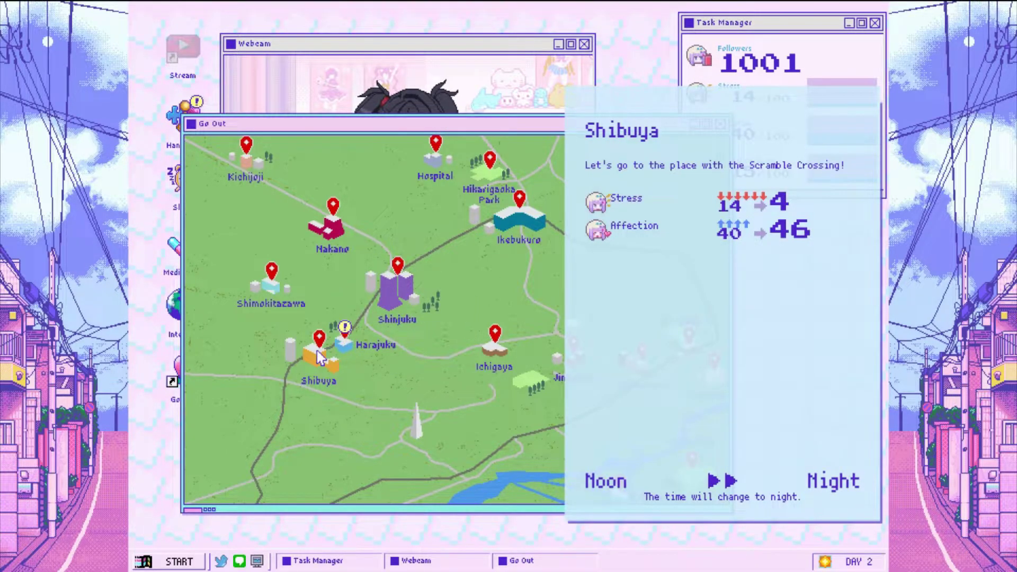
click(348, 341)
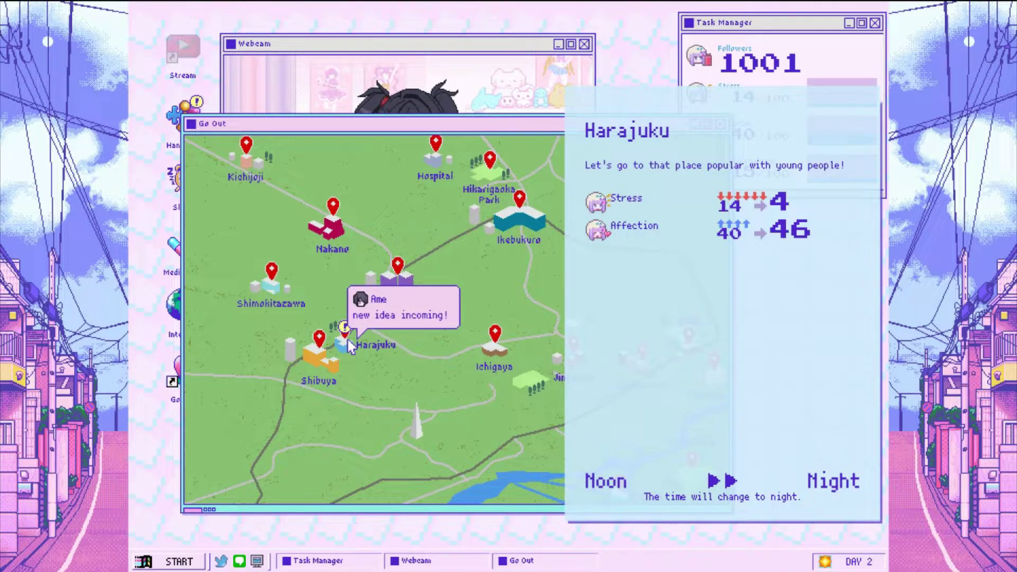
click(347, 339)
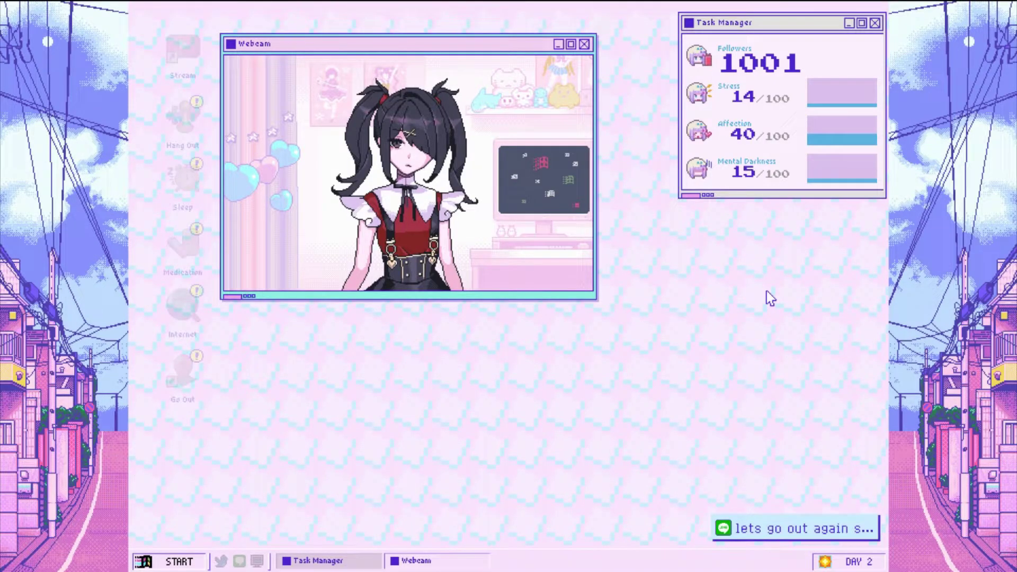
- Read Ame's chat and feed, acknowledge the Trying Out Gothic Lolita! idea, and go to night
drag(474, 53, 479, 60)
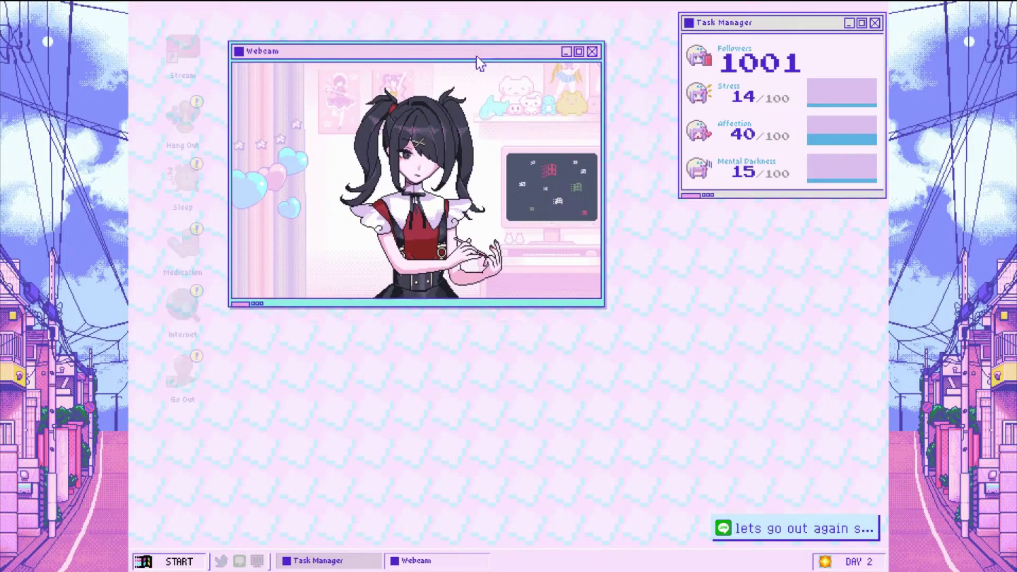
click(810, 527)
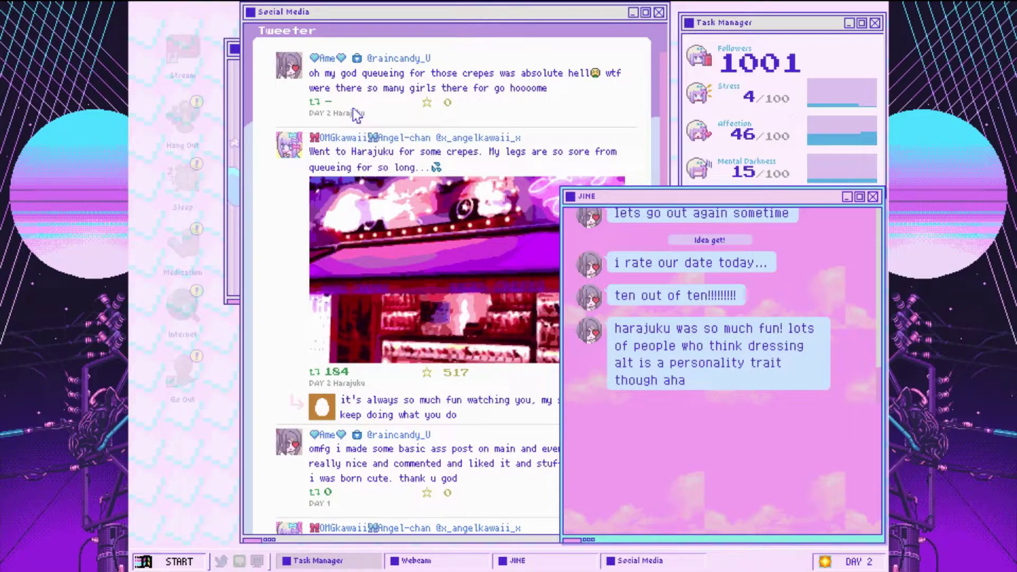
scroll(360, 460, down, 3)
scroll(357, 262, up, 3)
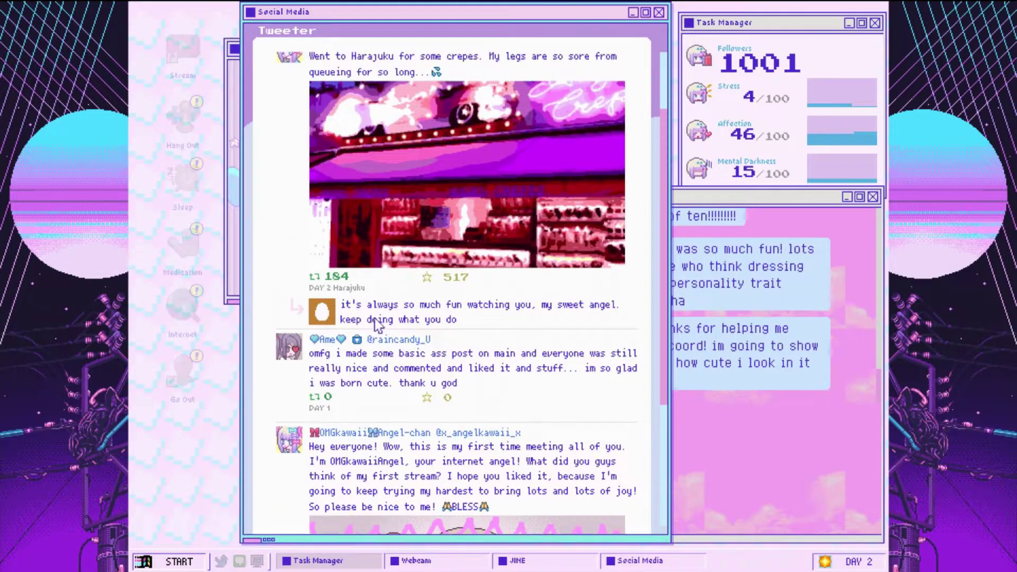
scroll(476, 238, up, 3)
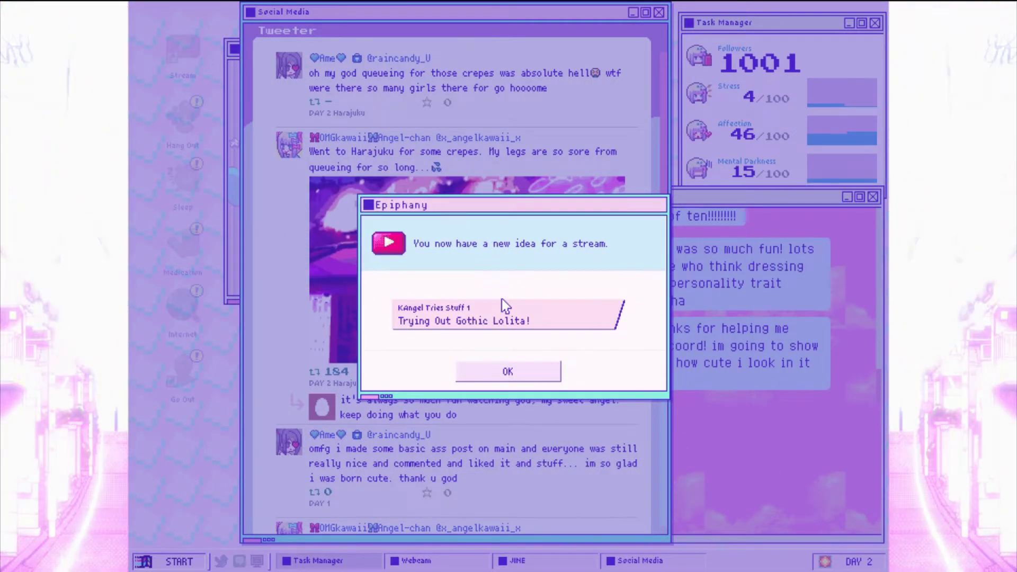
click(510, 375)
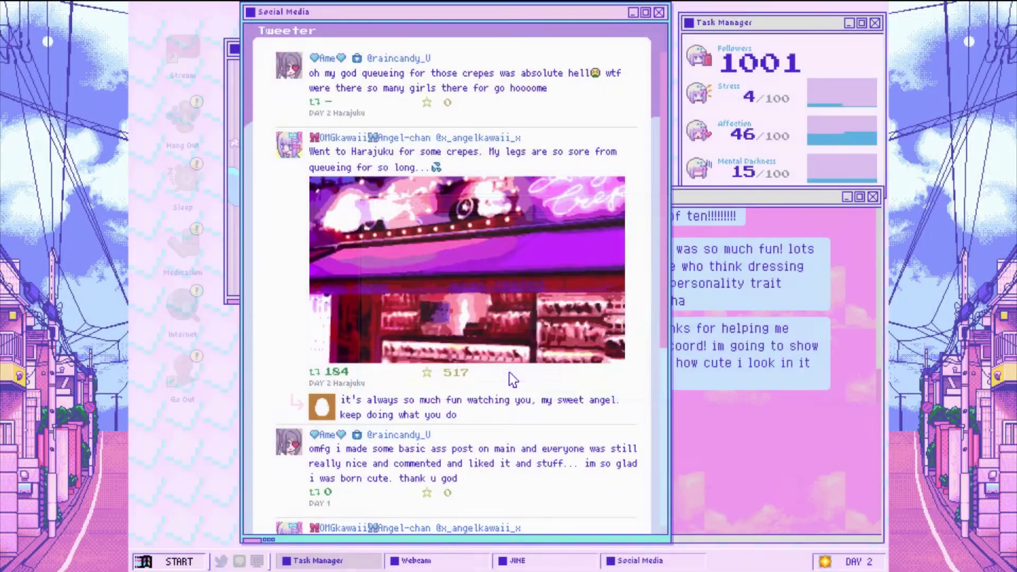
click(660, 11)
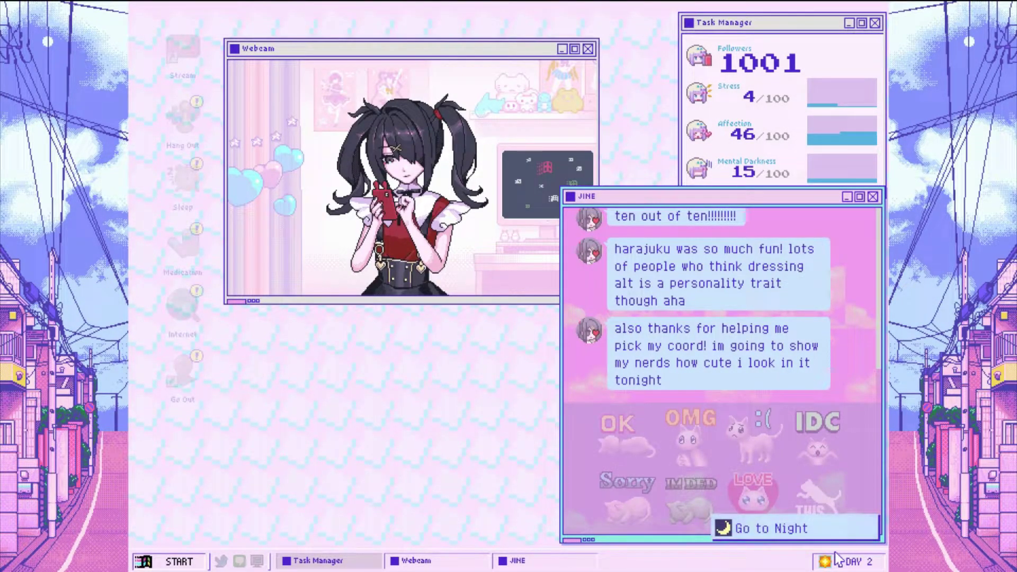
click(775, 532)
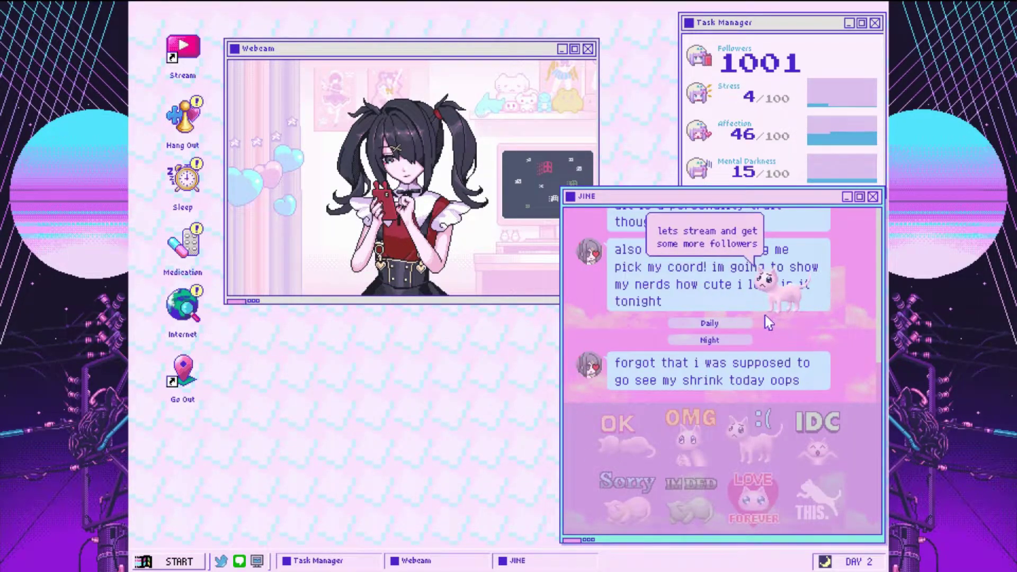
- Answer Ame's shrink-visit message with the sad cat sticker and end the chat
click(750, 432)
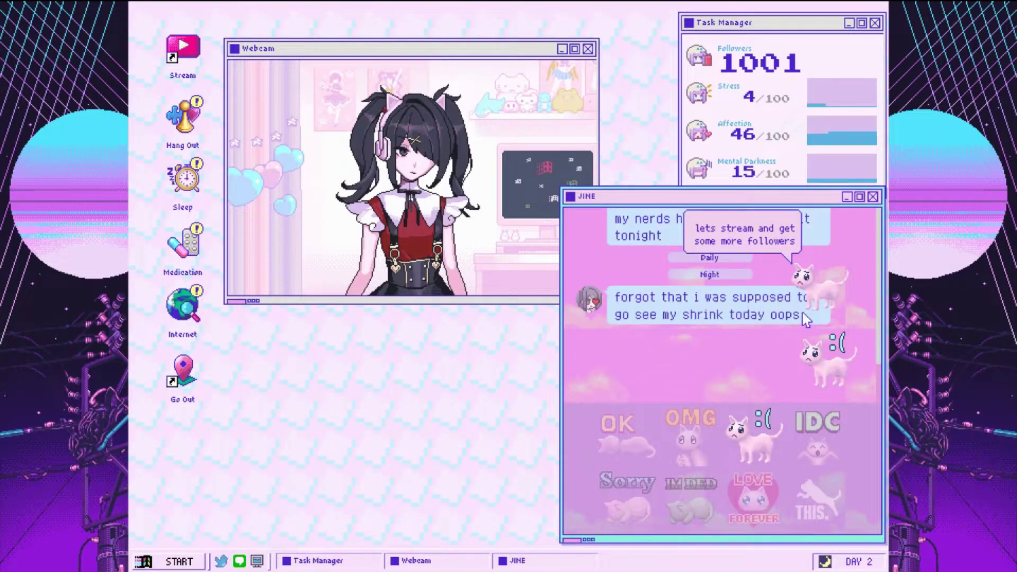
click(875, 196)
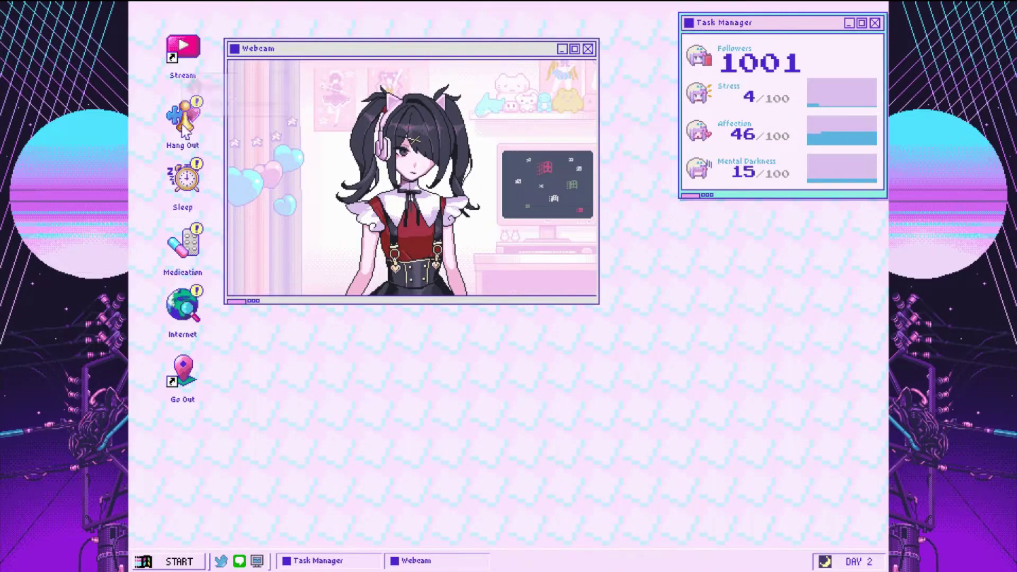
- Broadcast 'Trying Out Gothic Lolita!' to 199 viewers and delete the comment about the date
click(183, 55)
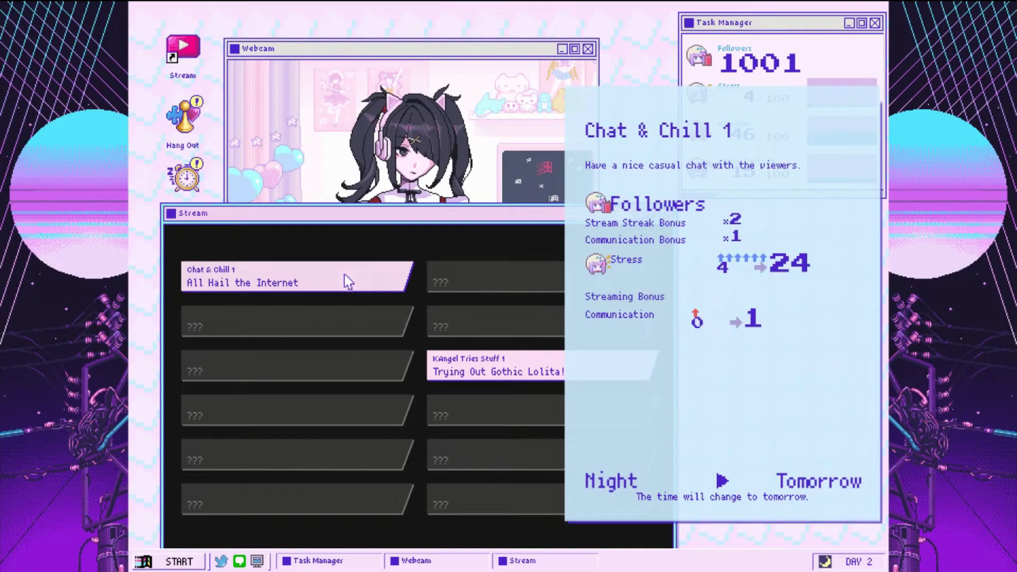
mouse_move(495, 366)
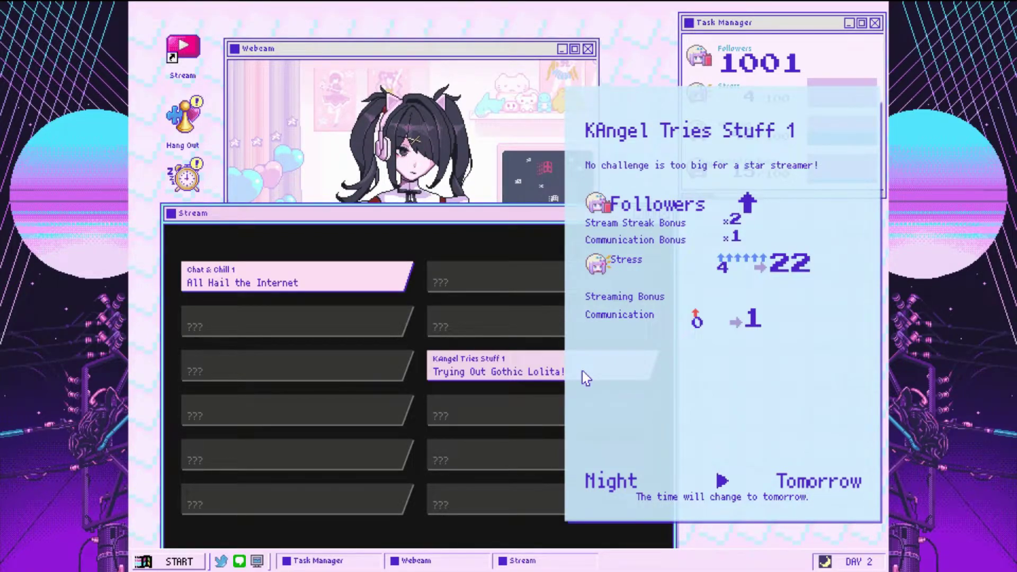
click(582, 371)
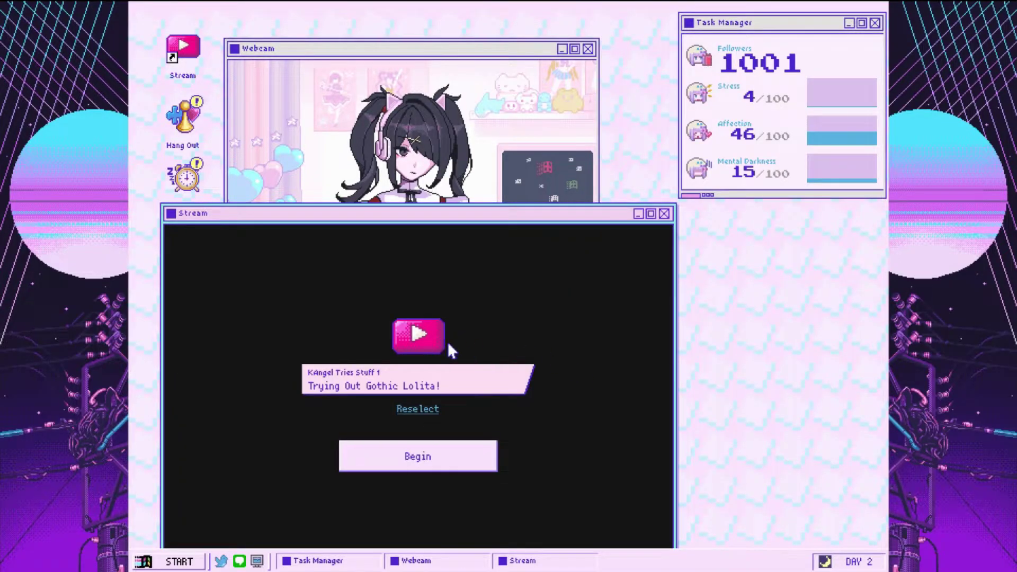
click(433, 460)
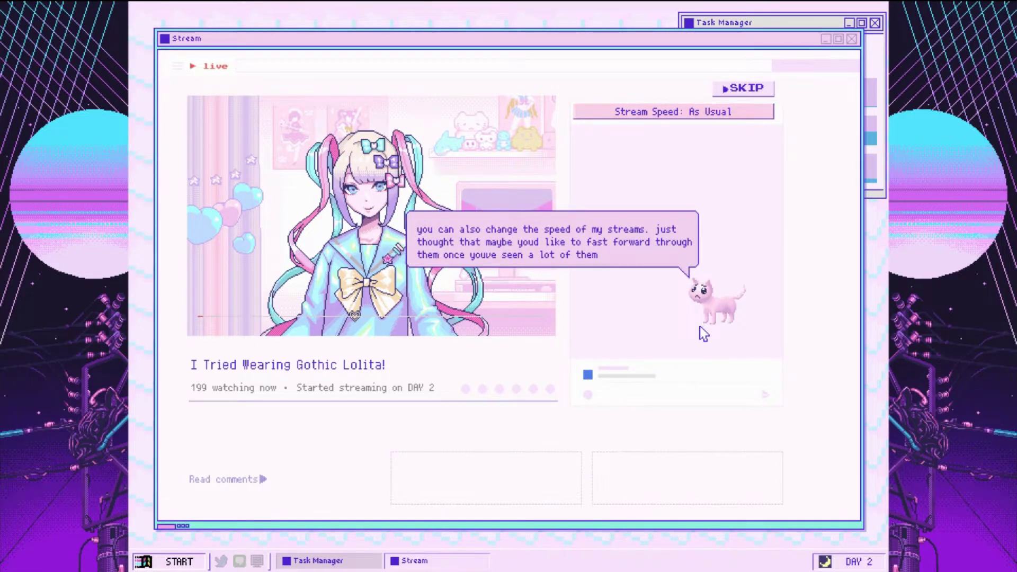
click(702, 334)
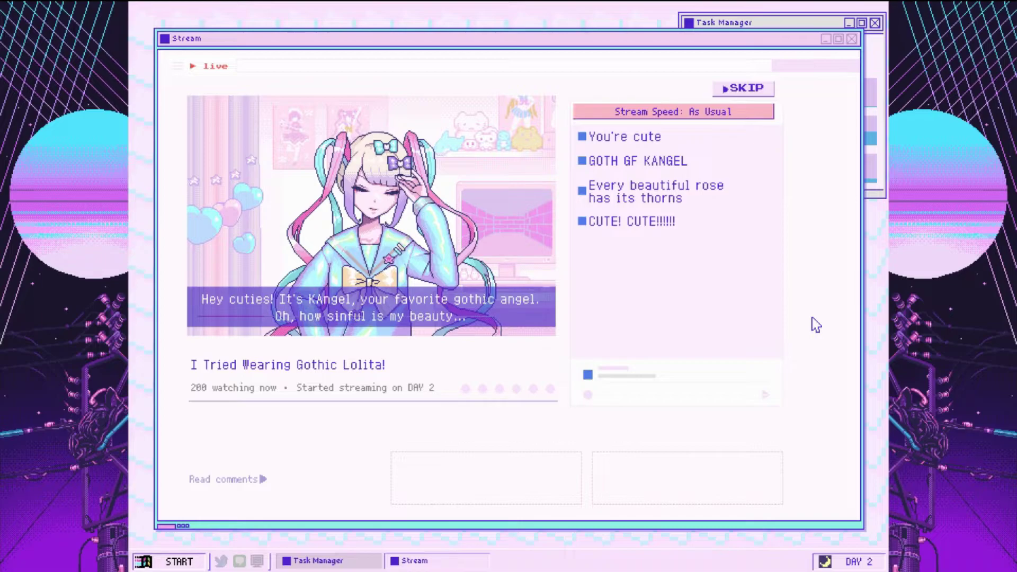
click(816, 324)
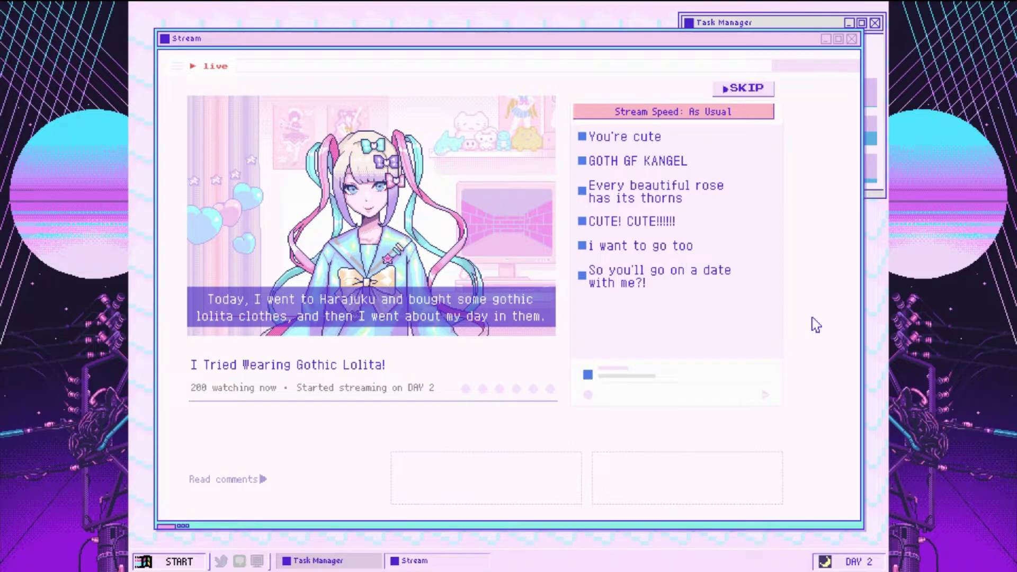
click(623, 283)
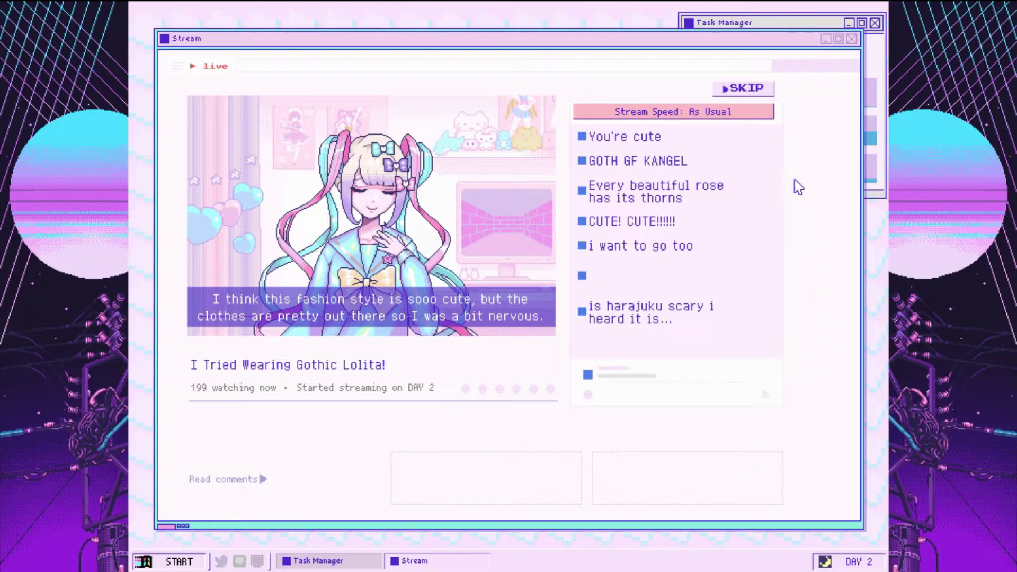
- Pick 'I want to see more lolita clothes!' and the going-out-in-lolita comment for reading
click(743, 22)
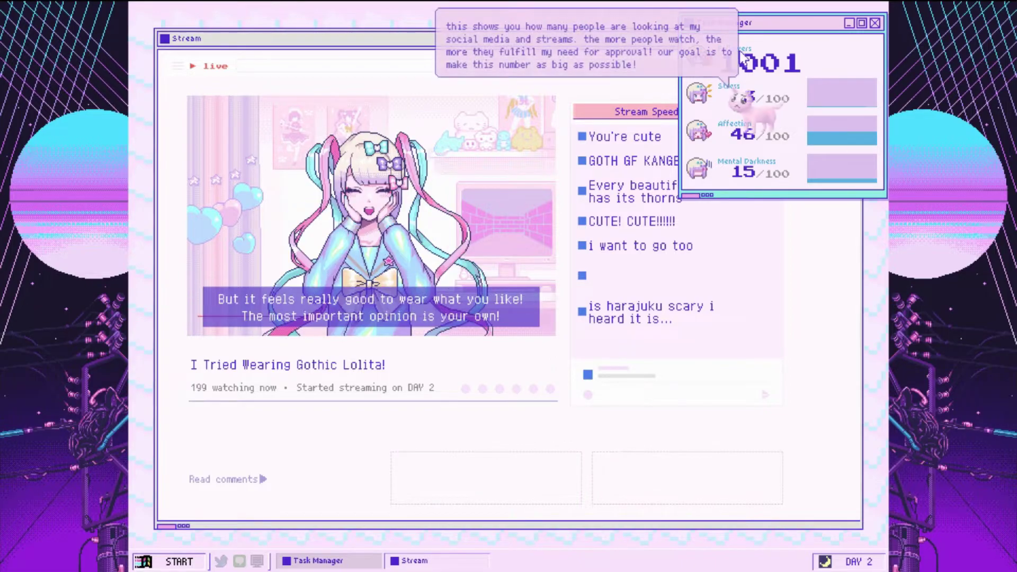
click(588, 39)
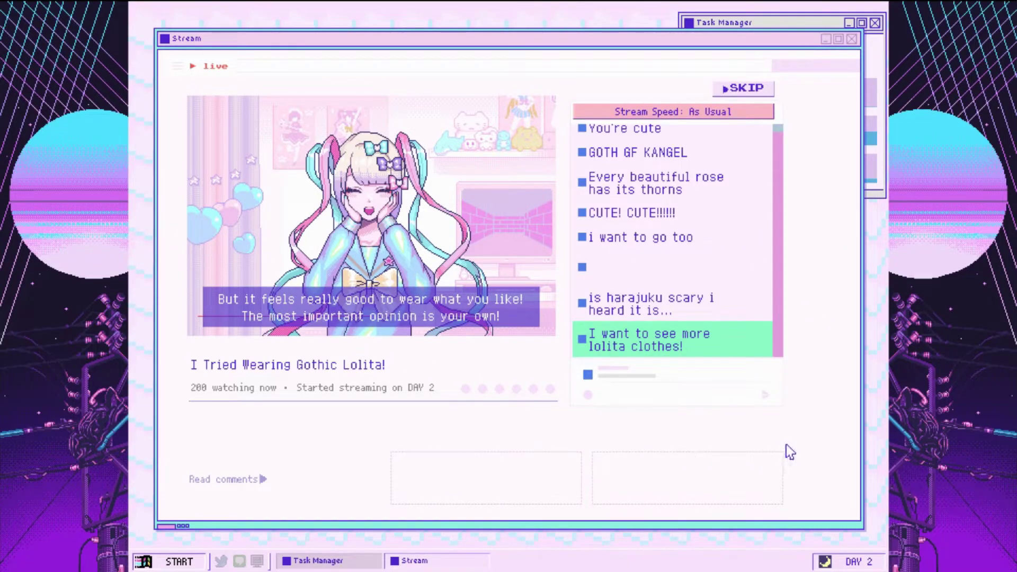
click(681, 342)
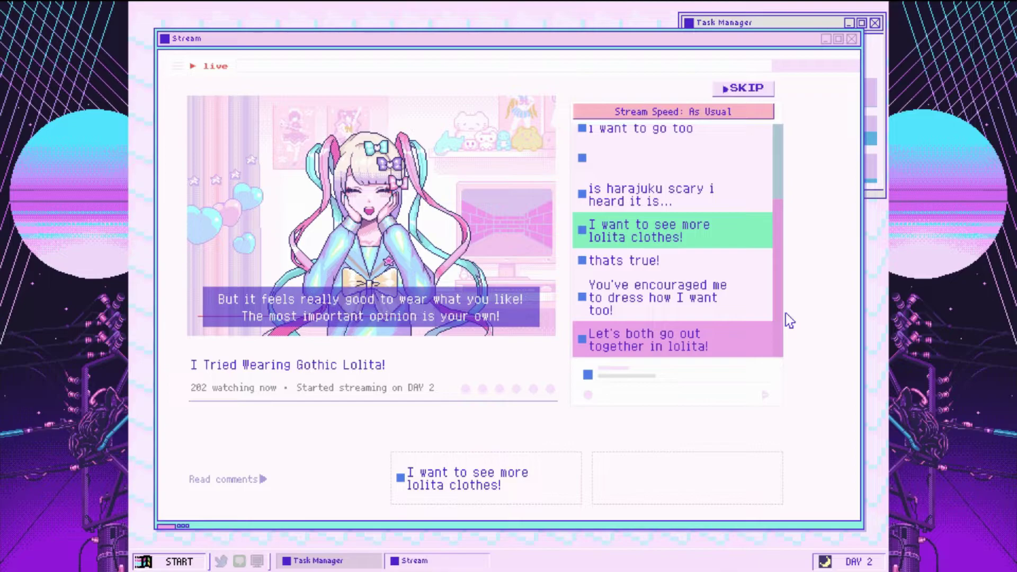
click(677, 342)
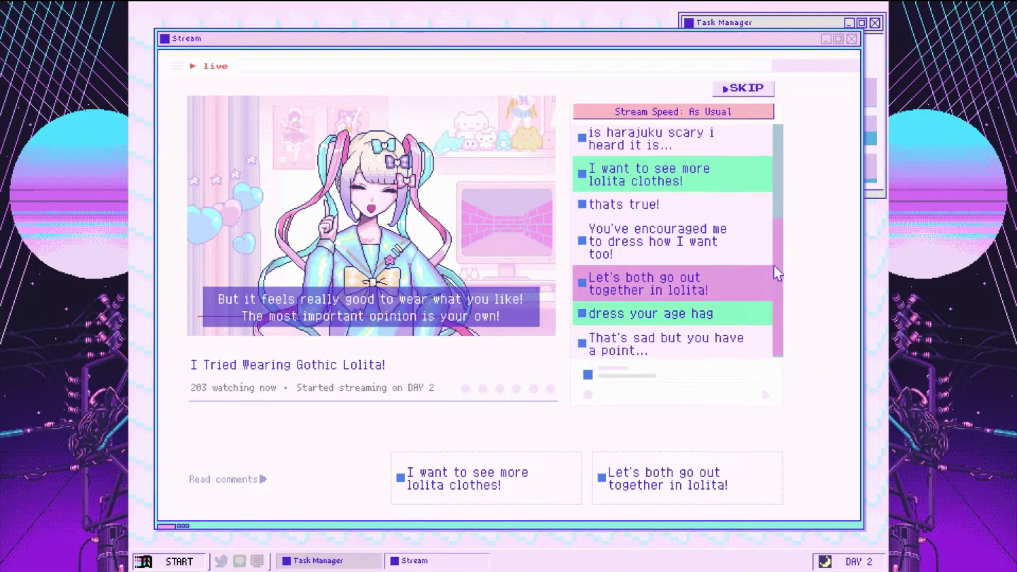
- Pick the 'dress your age hag' comment, finish the stream, and dismiss the 1121-follower feed
click(690, 312)
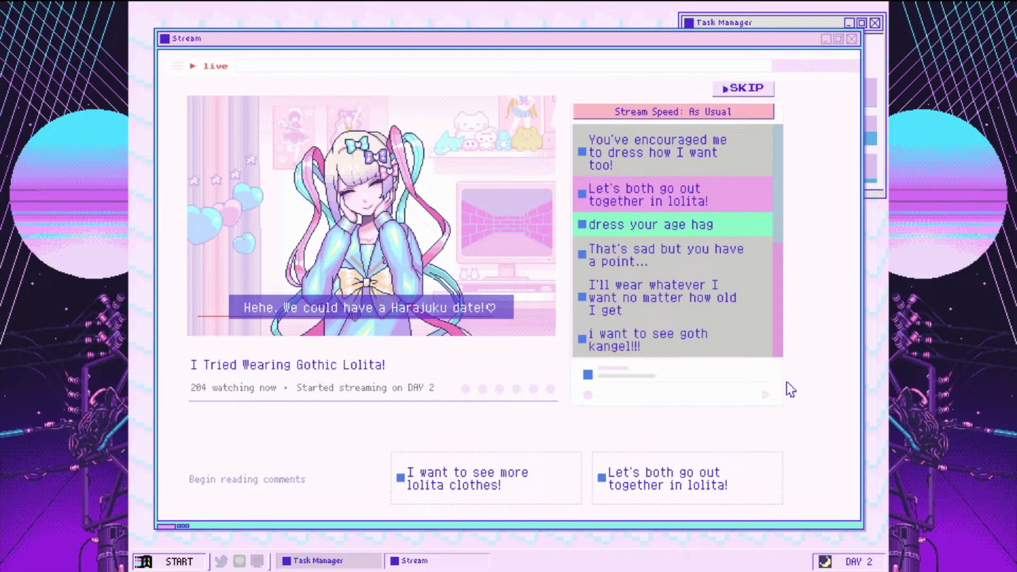
click(790, 389)
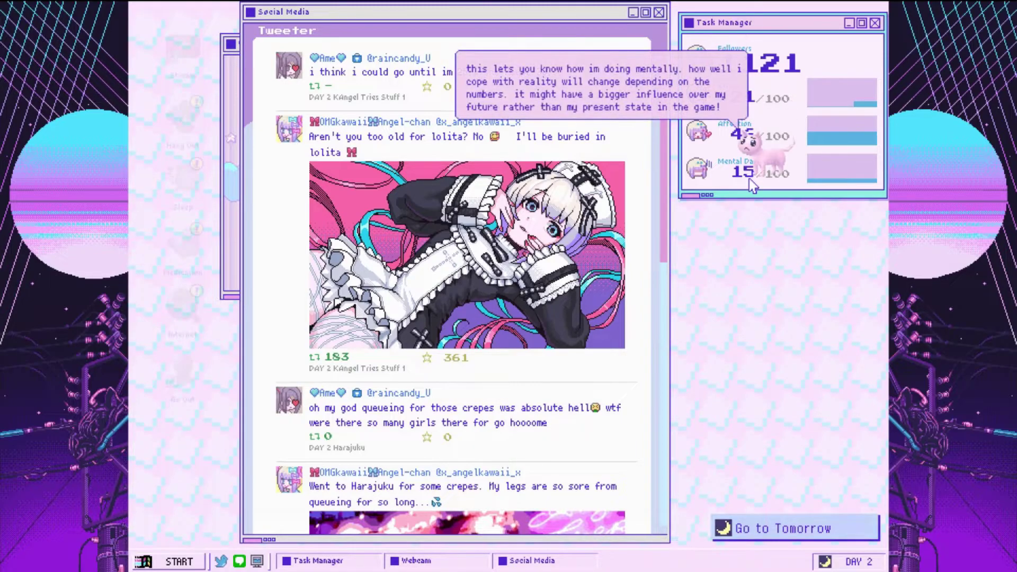
click(659, 11)
- Advance to Day 3 and read the rent-reminder e-mail
click(790, 524)
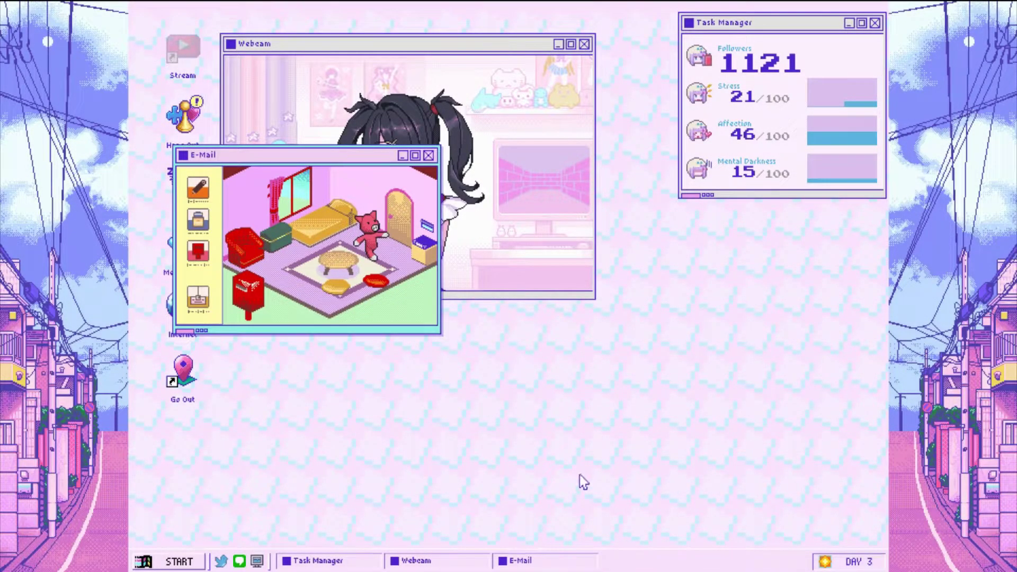
click(370, 235)
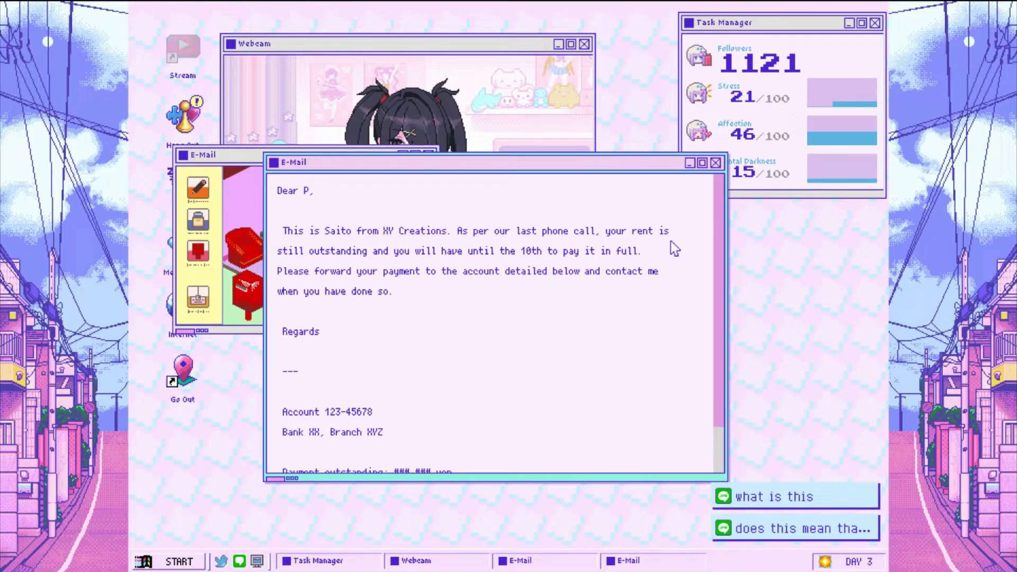
scroll(670, 241, down, 2)
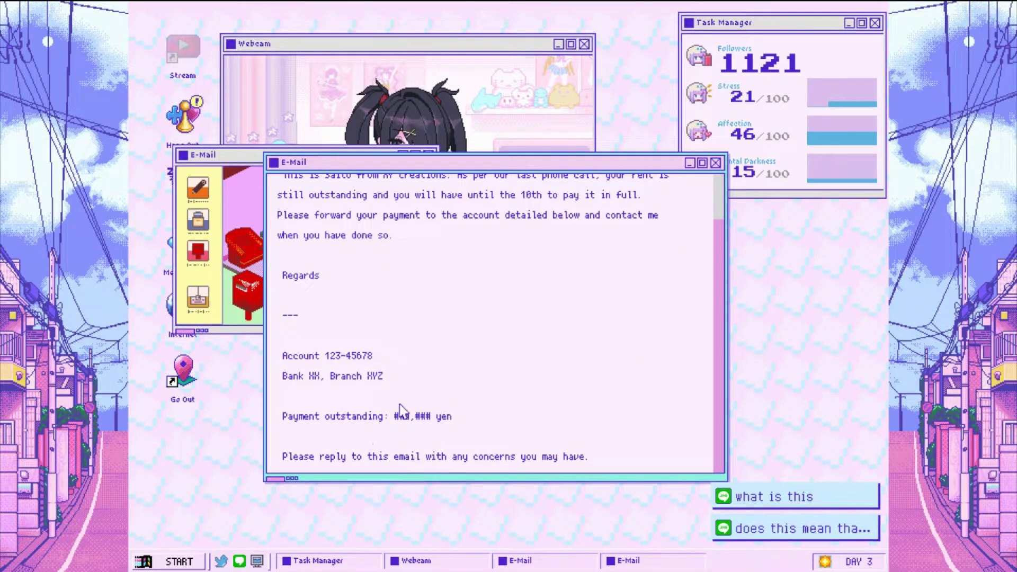
click(715, 163)
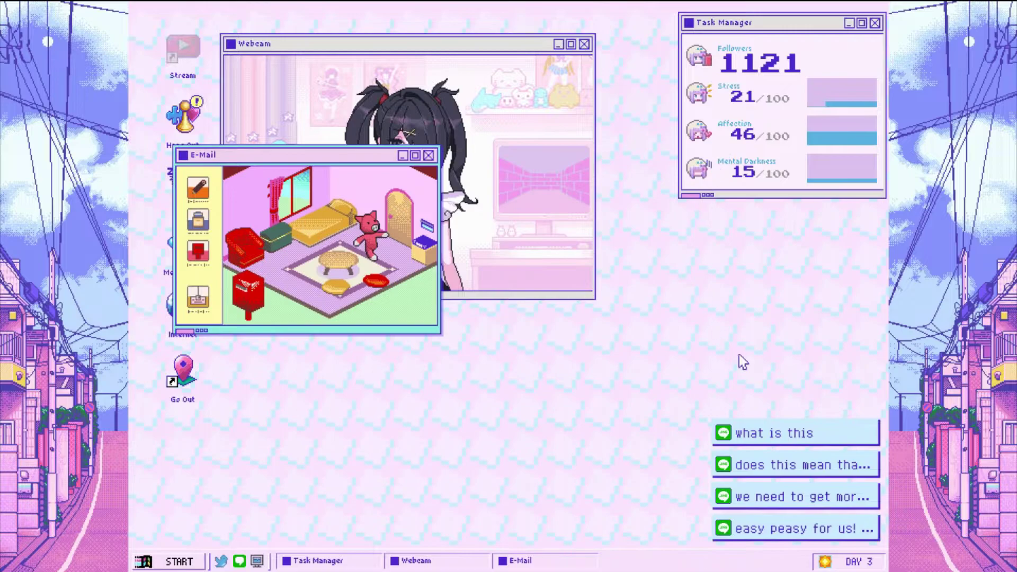
- Reply to Ame's worried rent chat with an OK sticker and dismiss the chat
click(787, 465)
scroll(833, 368, up, 2)
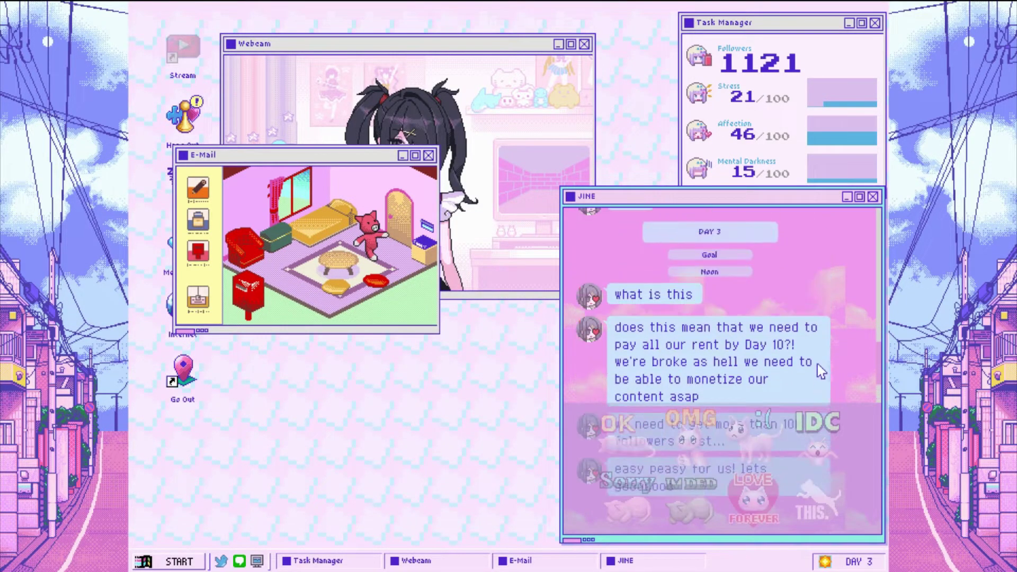
scroll(826, 364, up, 1)
scroll(836, 343, down, 1)
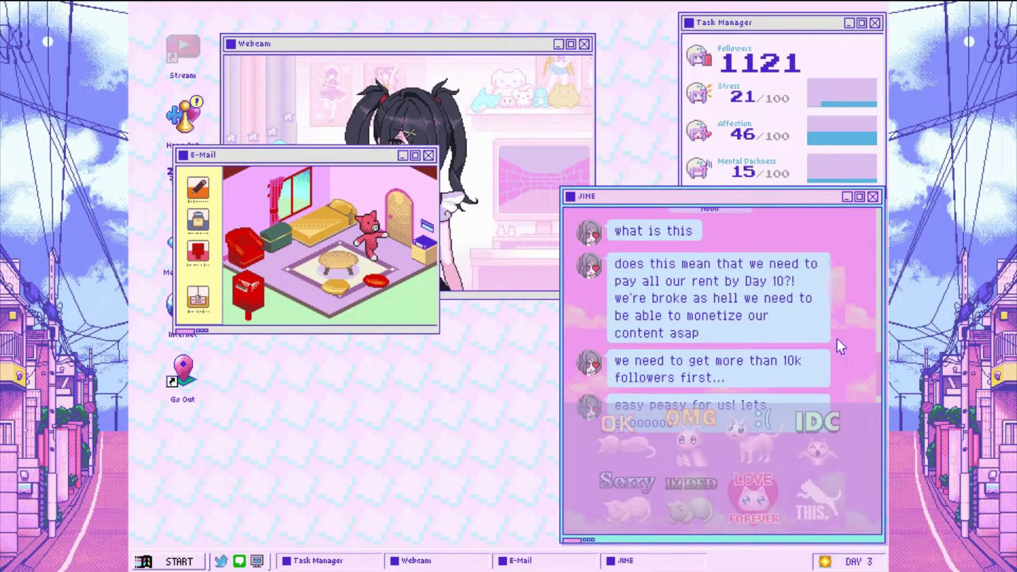
scroll(837, 344, down, 2)
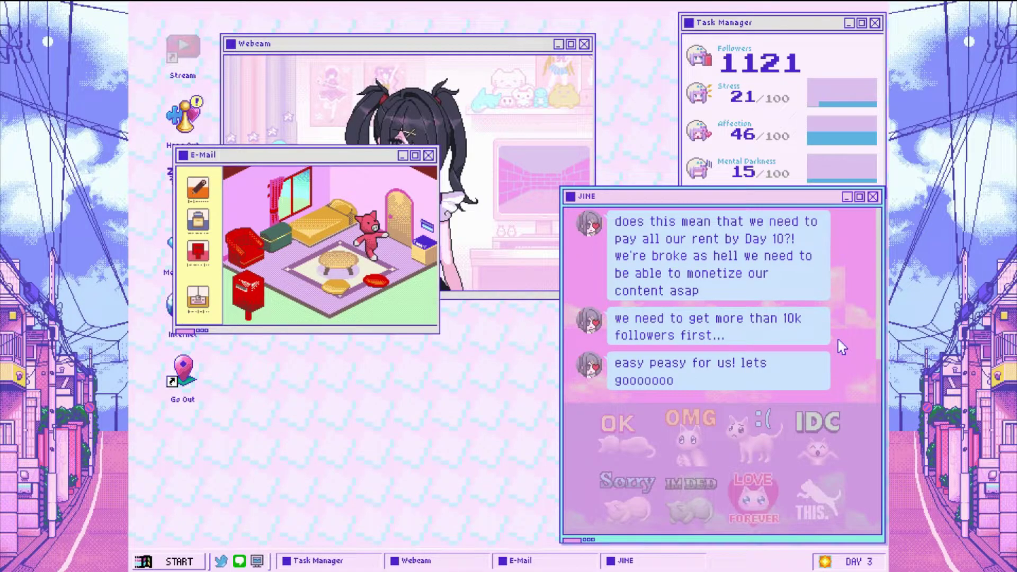
click(618, 434)
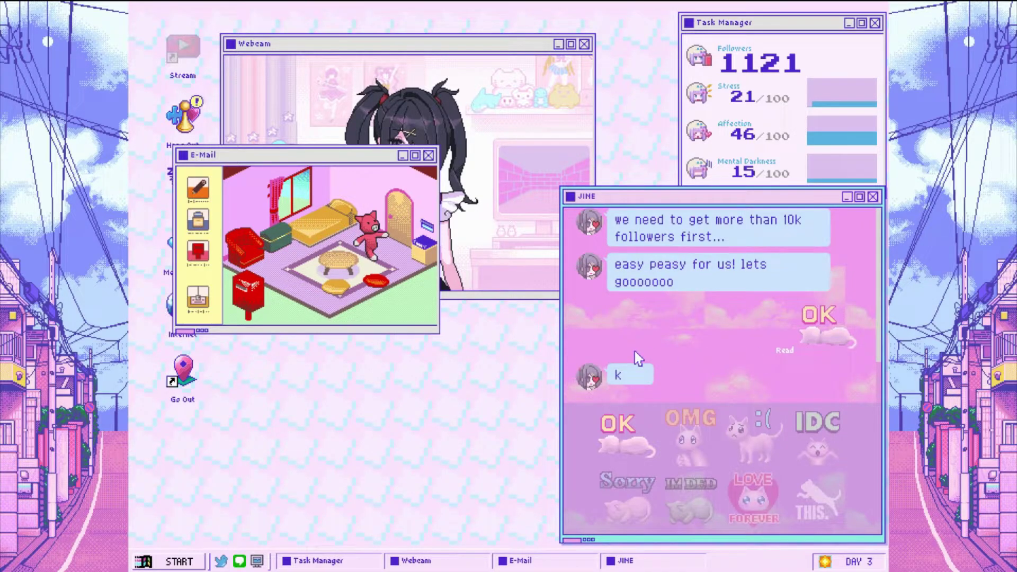
click(875, 197)
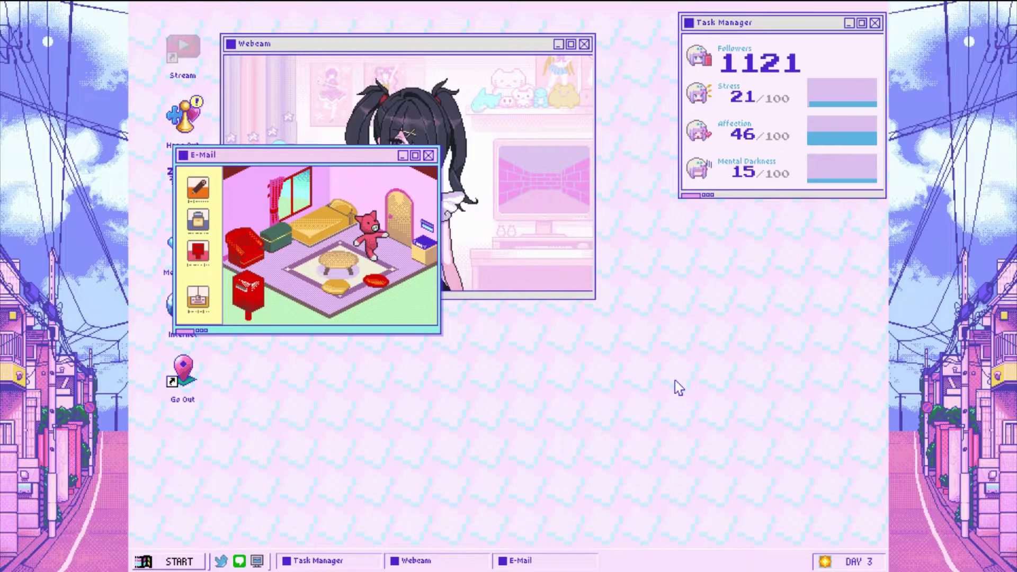
- Dismiss the mailbox, hang out with Ame, and give her two head pats
click(431, 157)
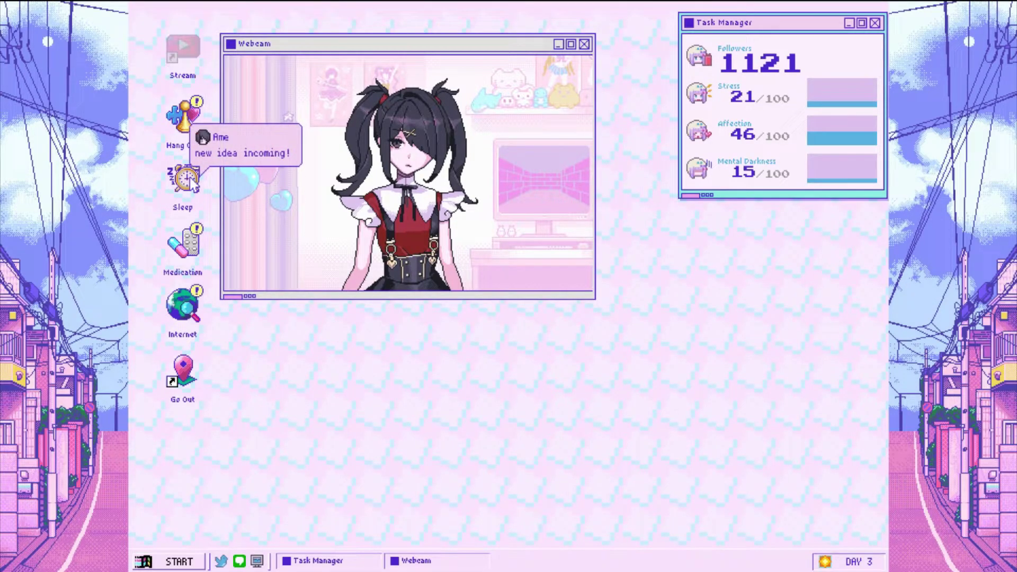
click(186, 123)
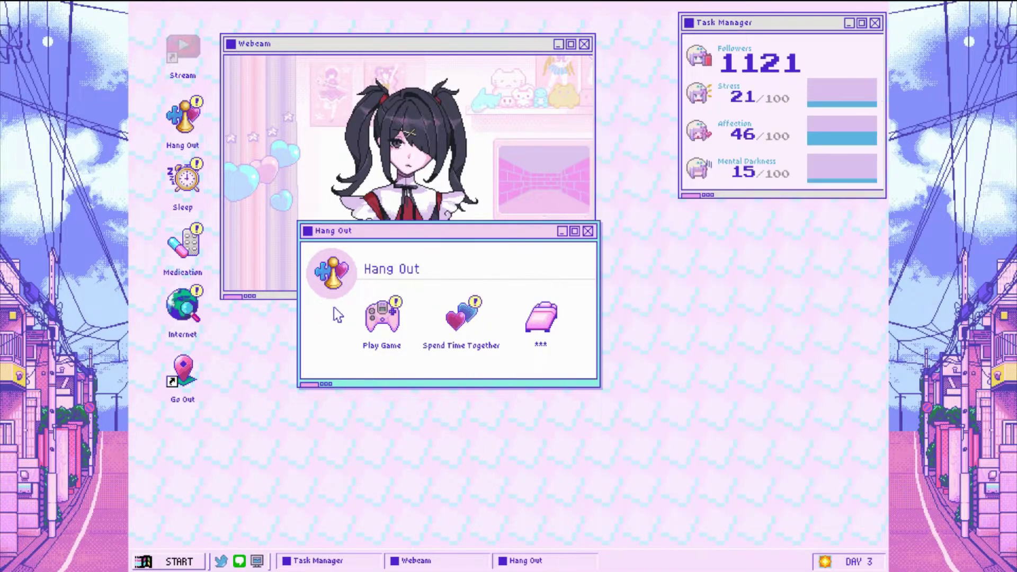
click(517, 285)
click(525, 409)
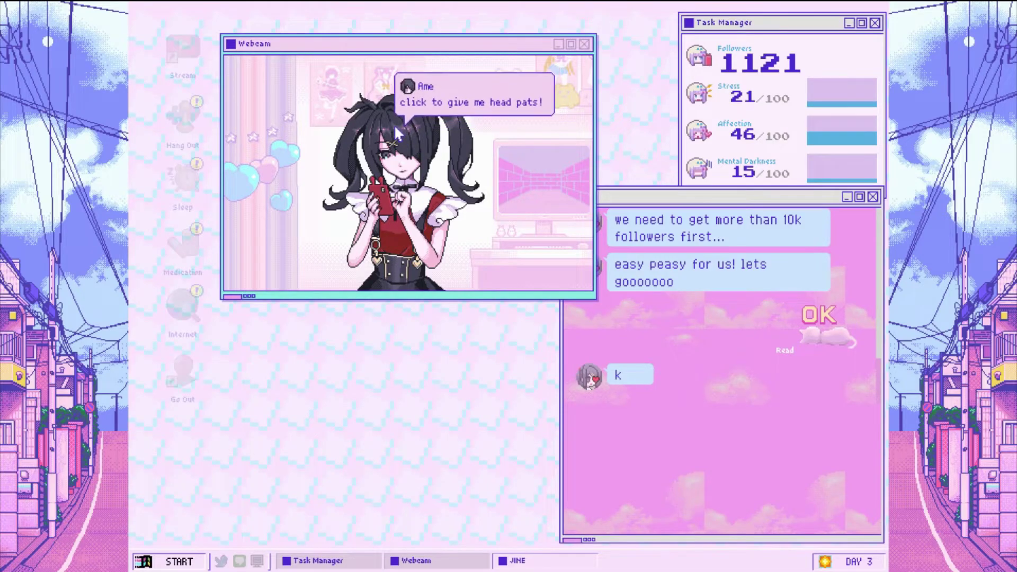
click(872, 197)
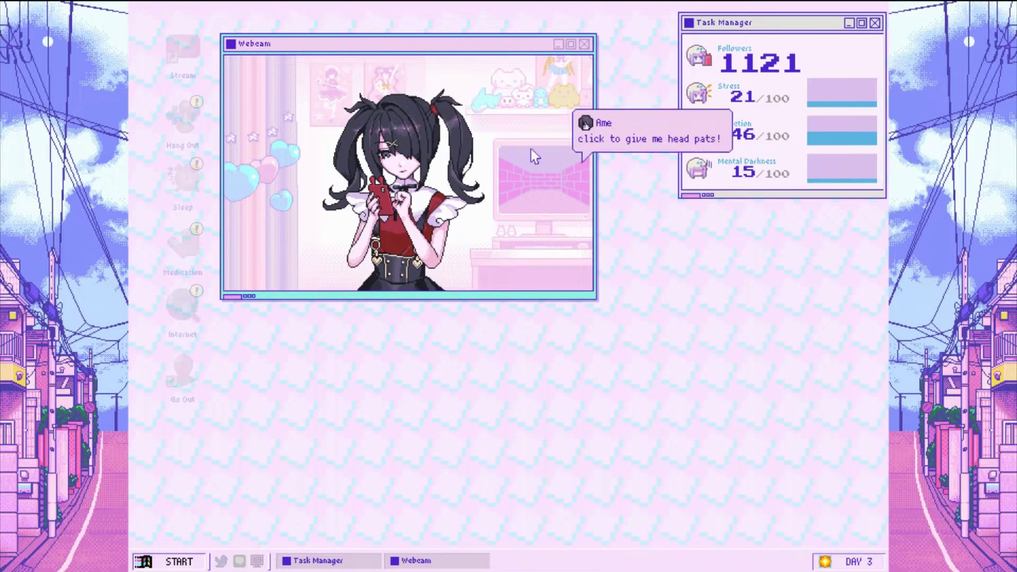
click(414, 111)
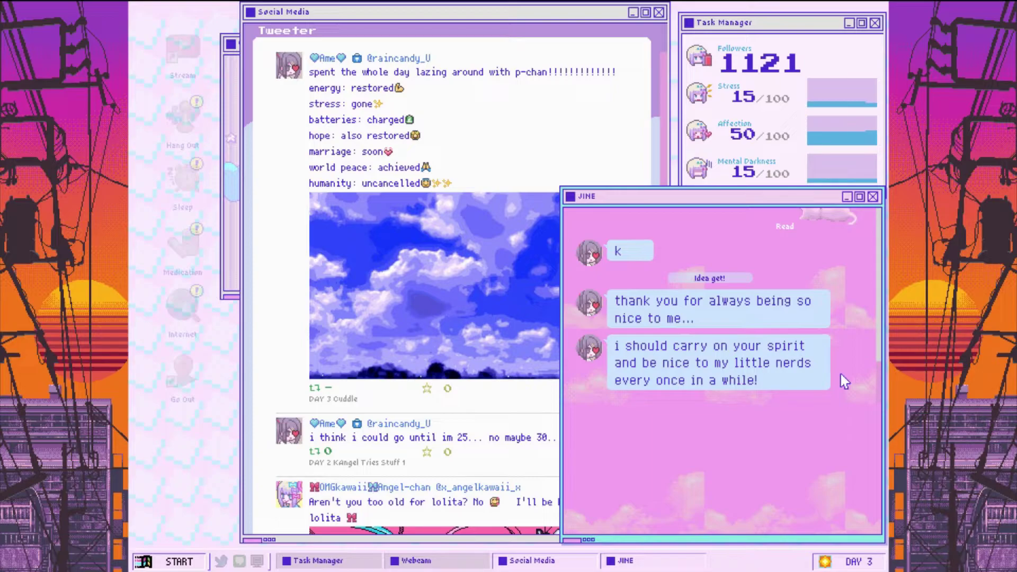
- Dismiss the outing post and unlock the Let Me Love You stream idea from the chat
click(661, 11)
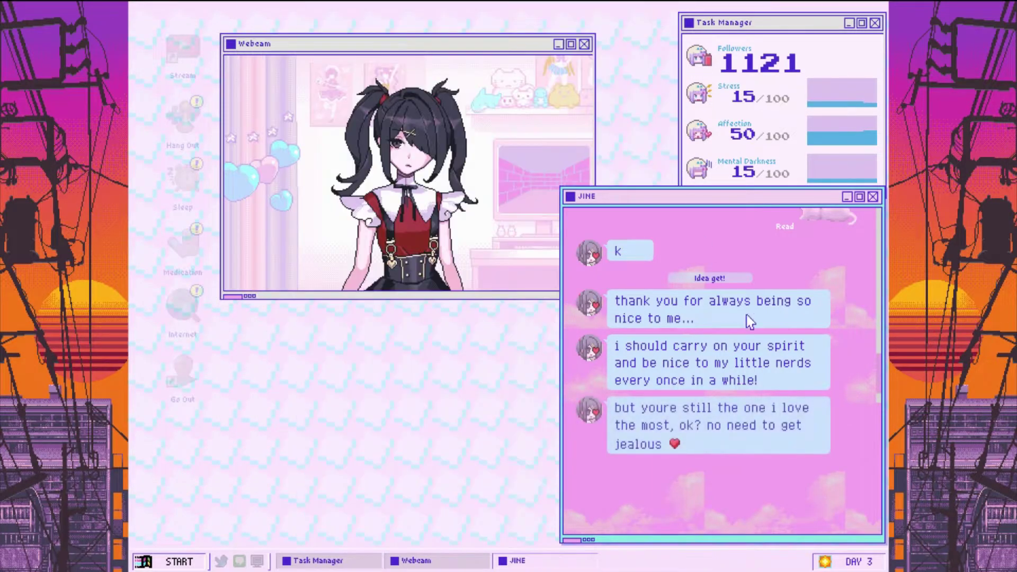
click(849, 353)
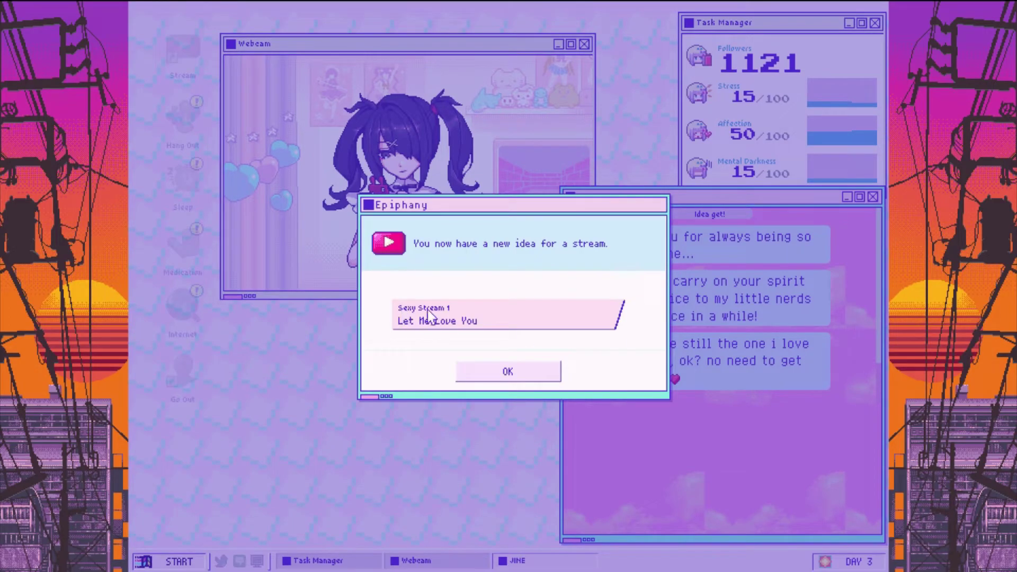
click(509, 374)
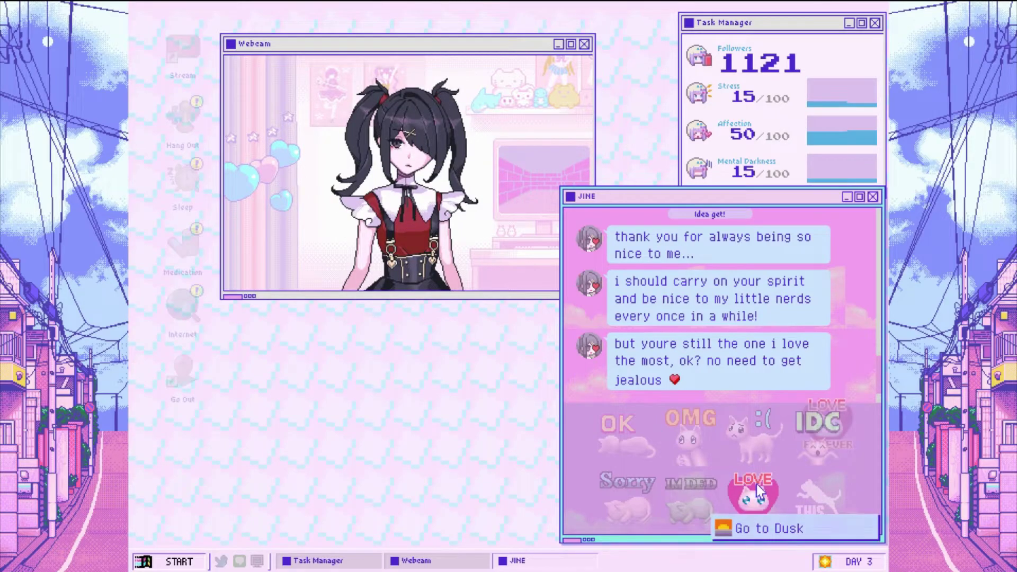
- Send six LOVE FOREVER stickers, end the chat, and advance Day 3 to dusk
click(755, 484)
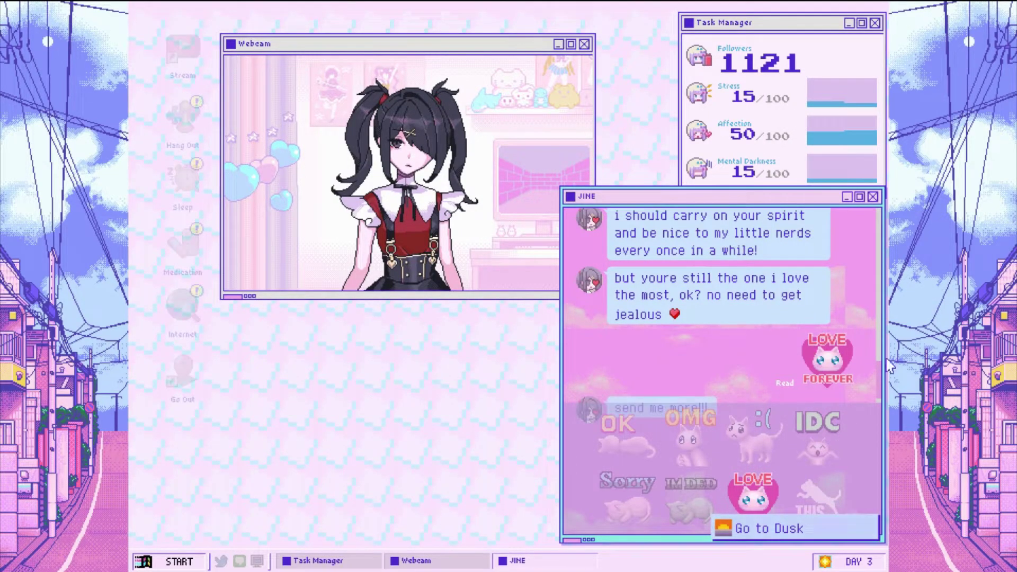
click(753, 492)
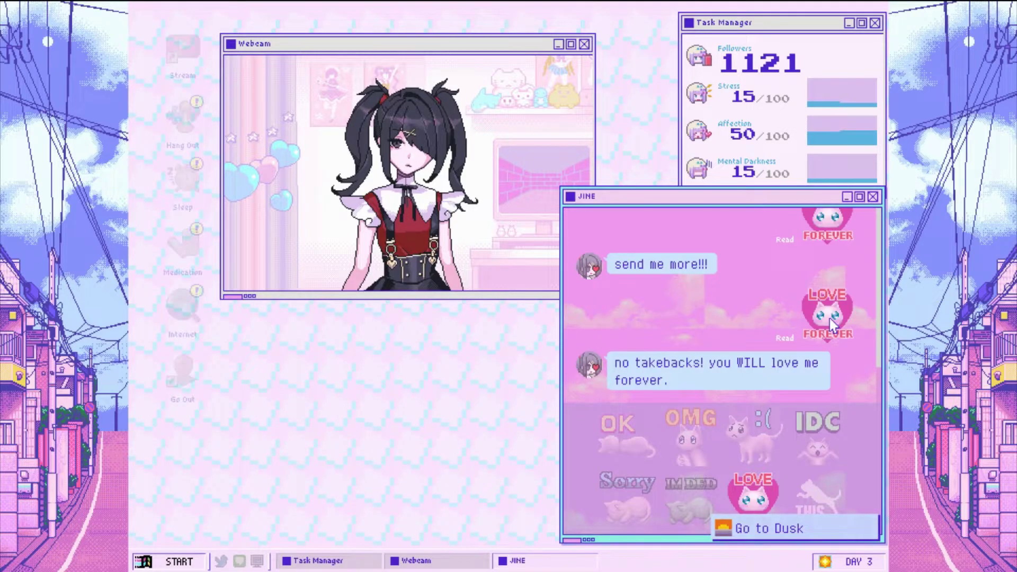
click(753, 493)
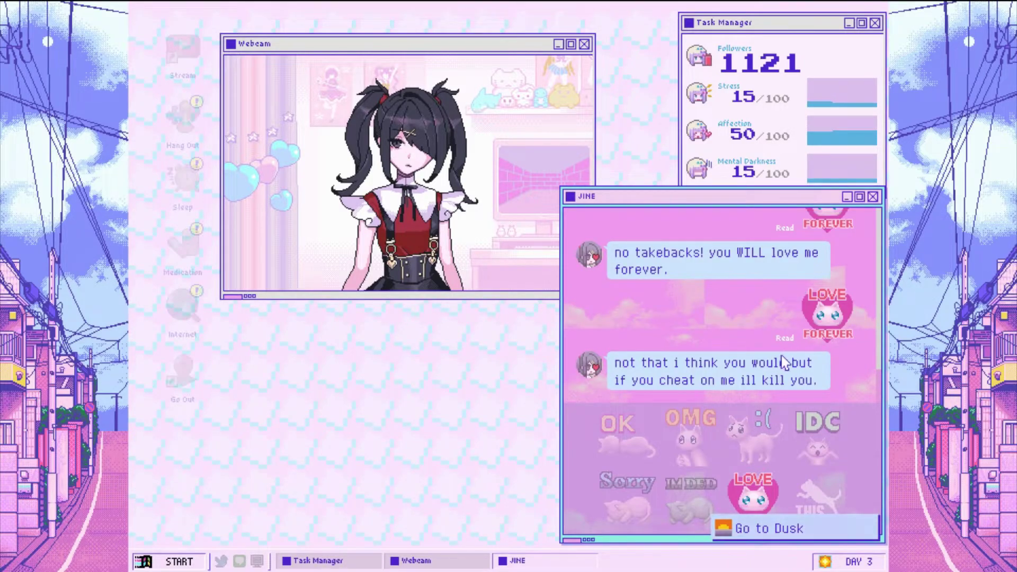
click(761, 497)
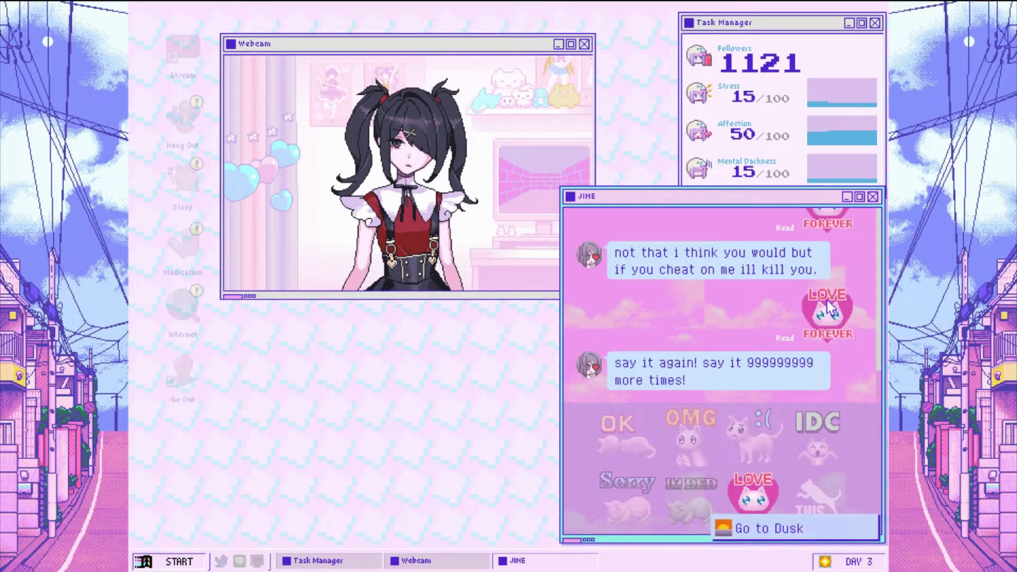
click(761, 500)
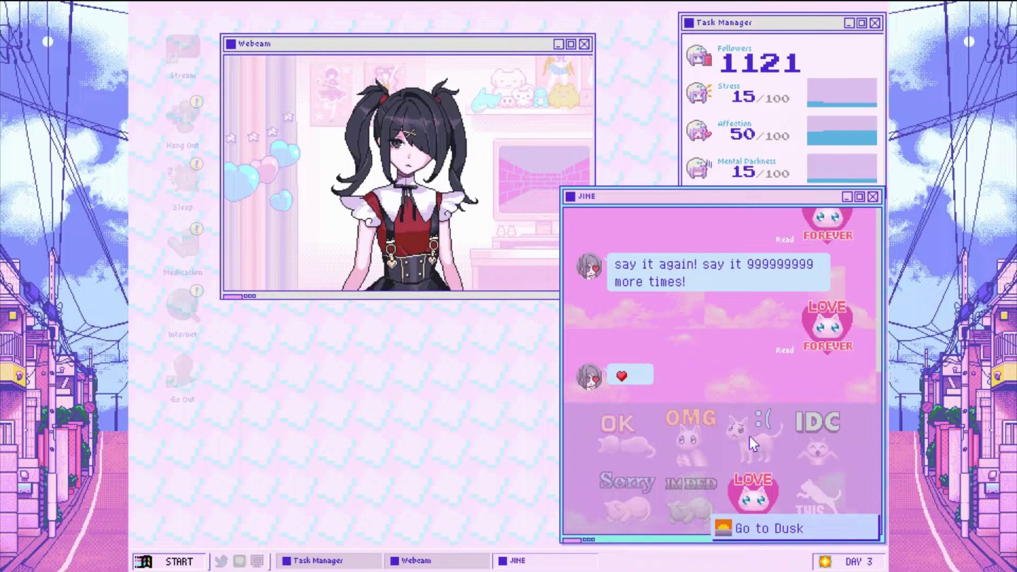
click(753, 502)
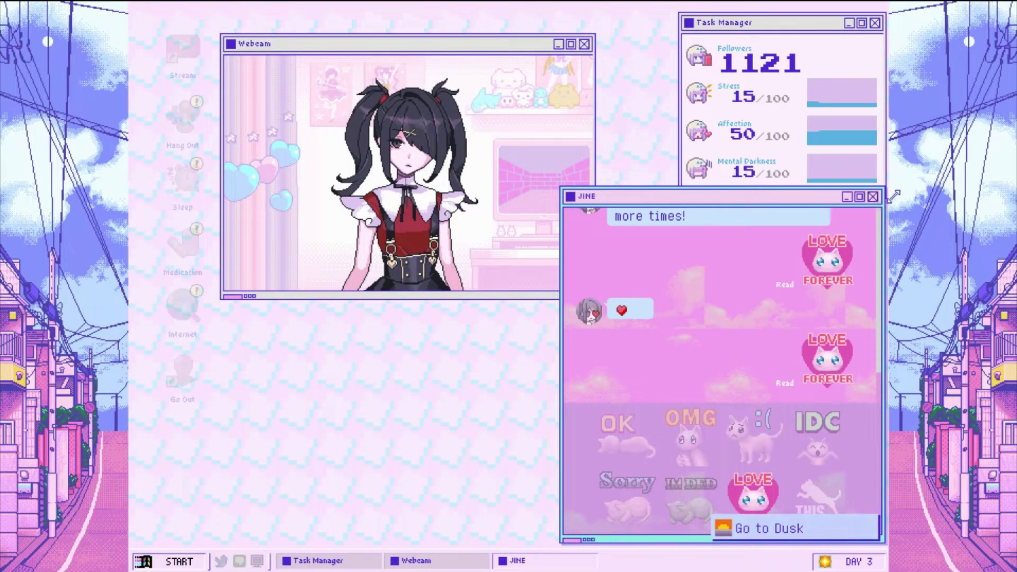
click(873, 197)
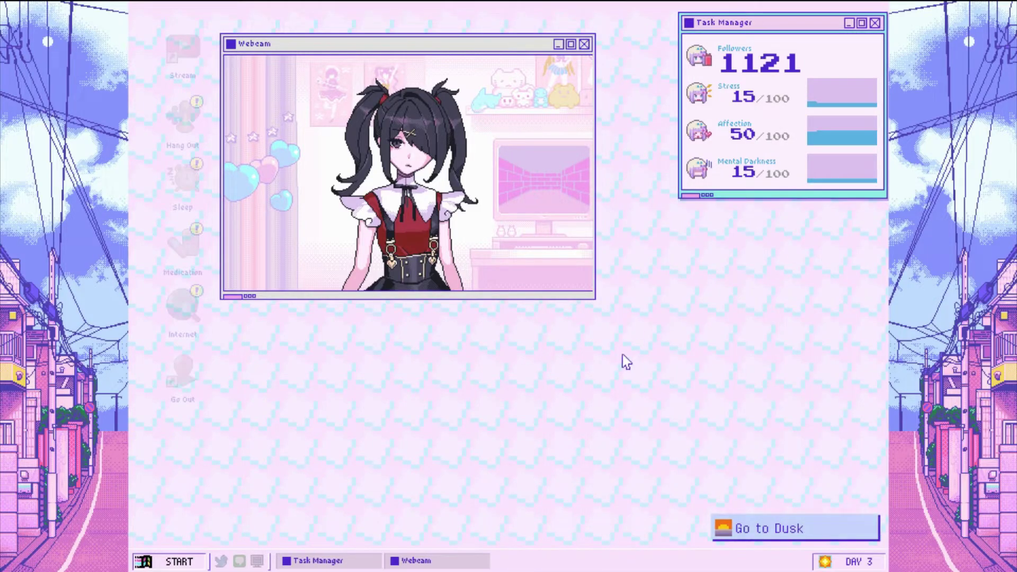
click(794, 528)
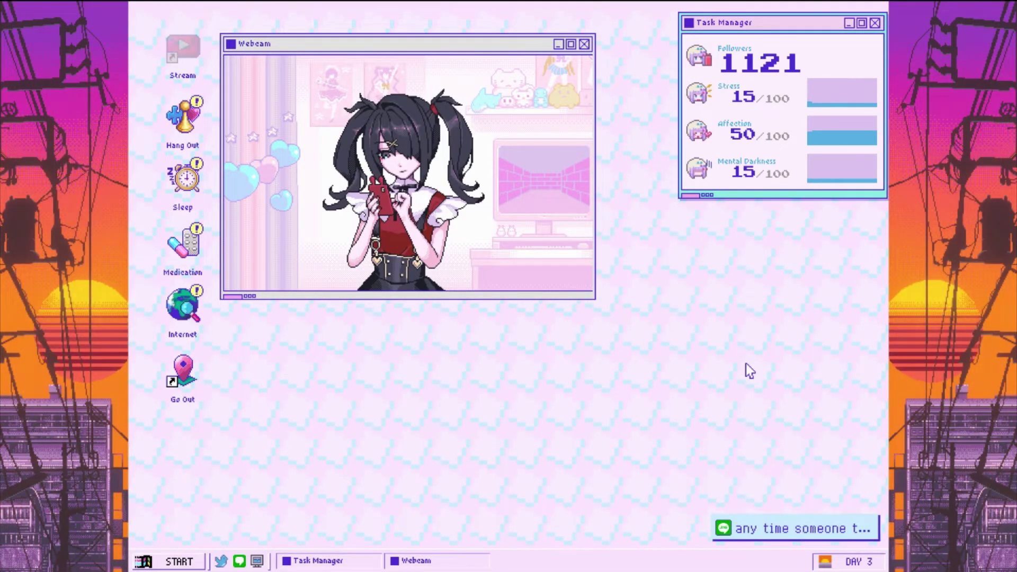
- Answer Ame's 'i love you...' chat with THIS., OK and LOVE FOREVER stickers; move the webcam top-left
click(794, 528)
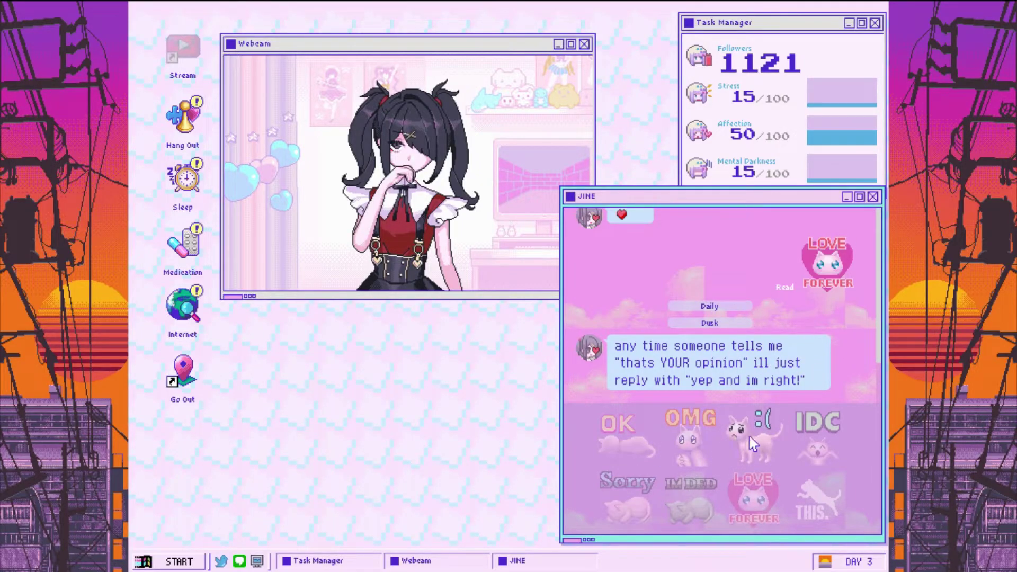
click(809, 497)
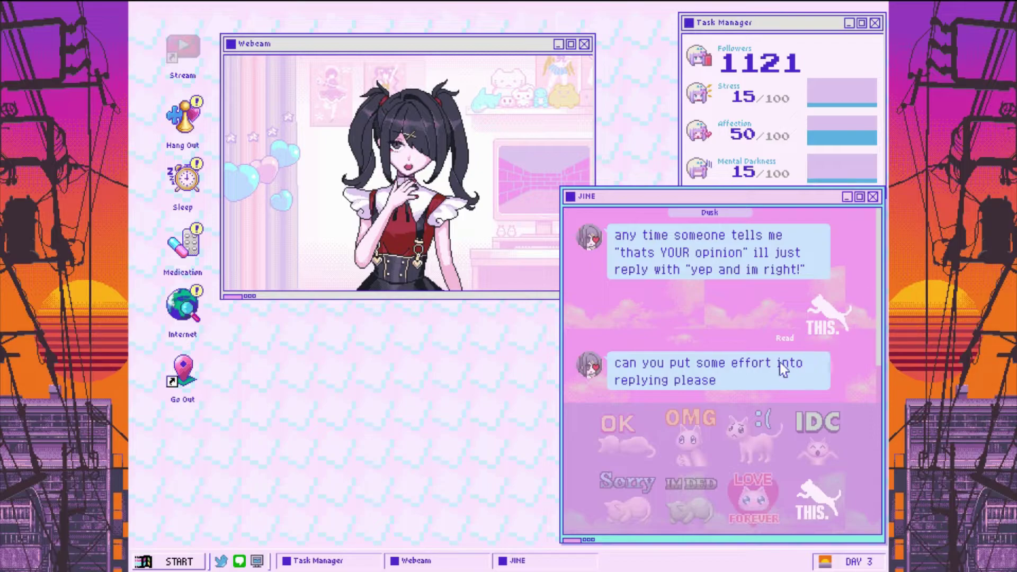
click(628, 430)
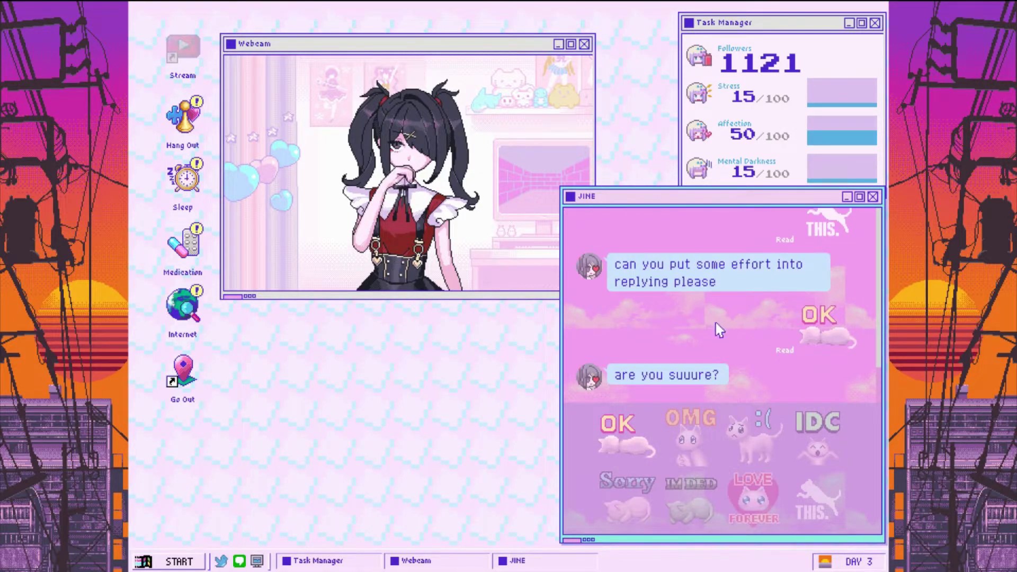
click(765, 516)
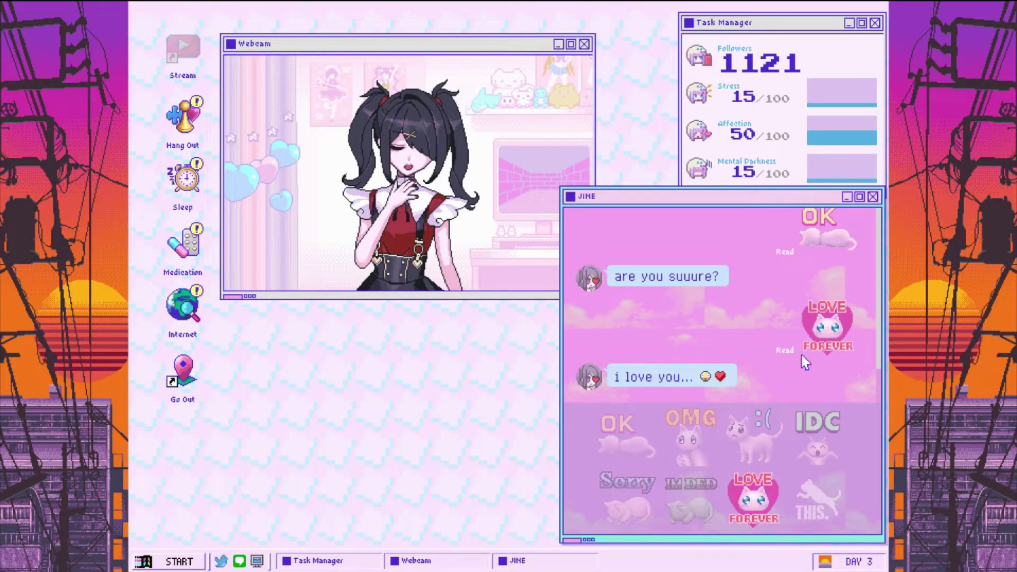
click(874, 196)
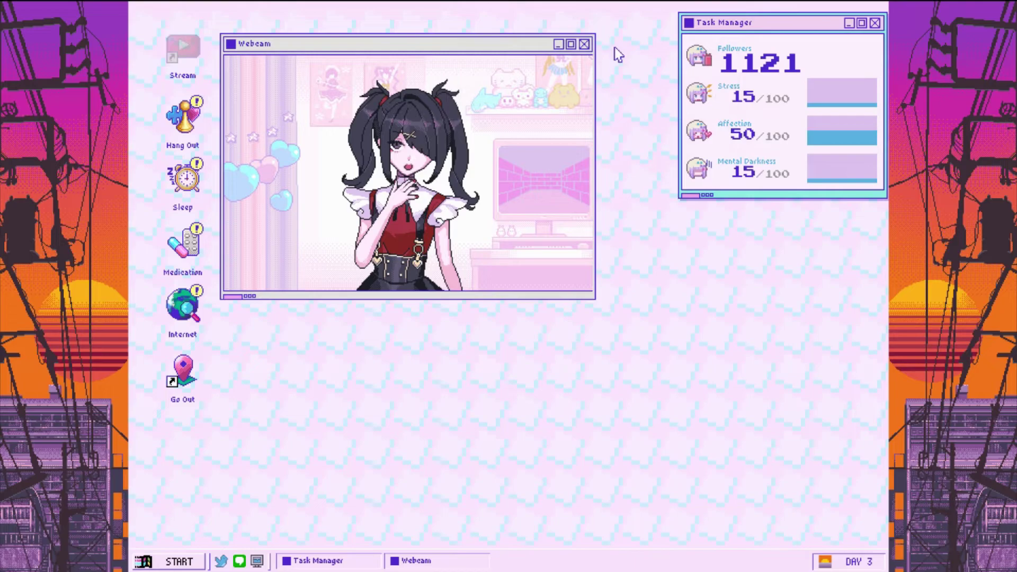
click(584, 44)
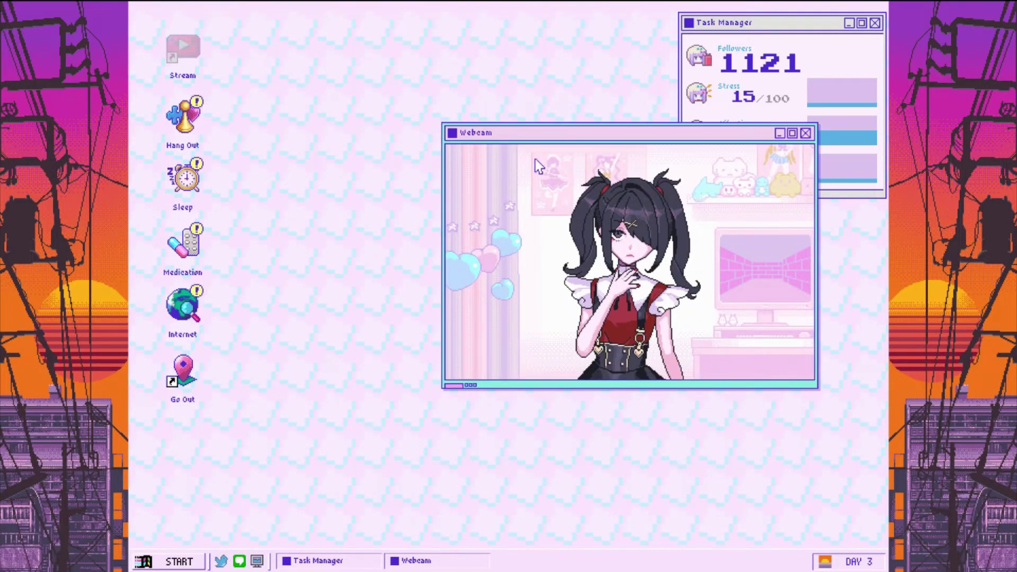
drag(521, 133, 300, 41)
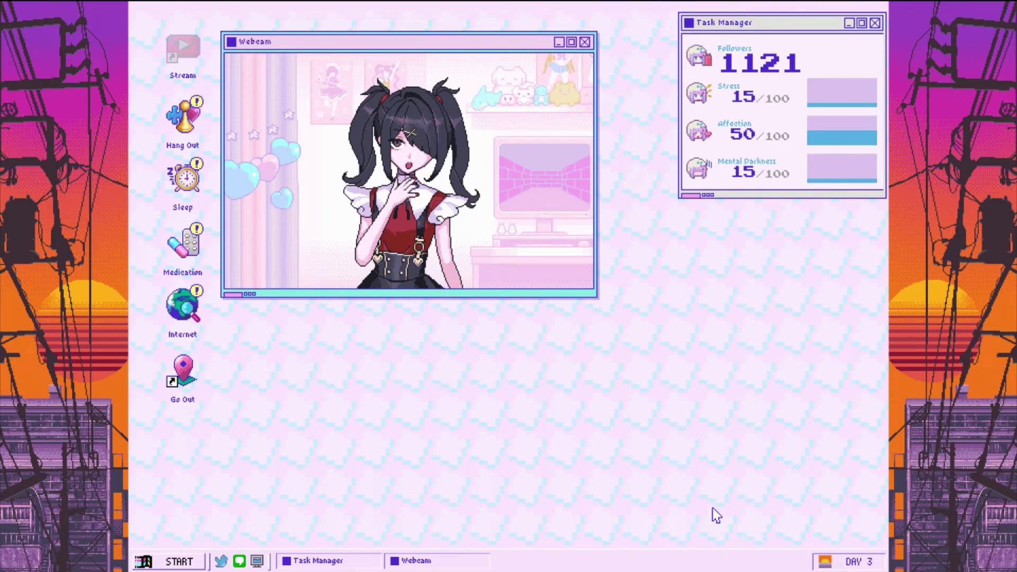
- Post the daily tweet, raising followers to 1132, and dismiss the feed
click(182, 308)
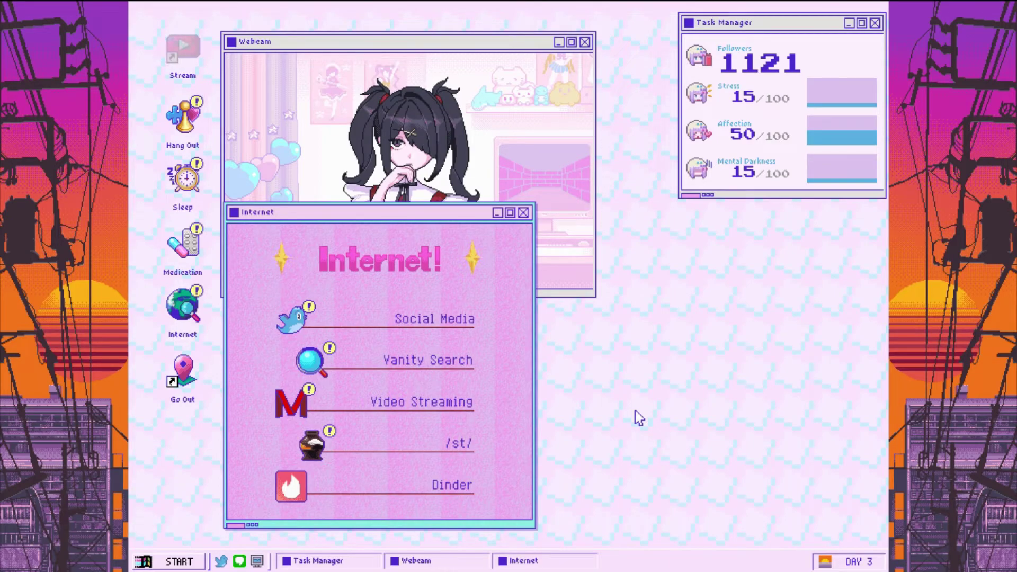
mouse_move(429, 319)
click(416, 322)
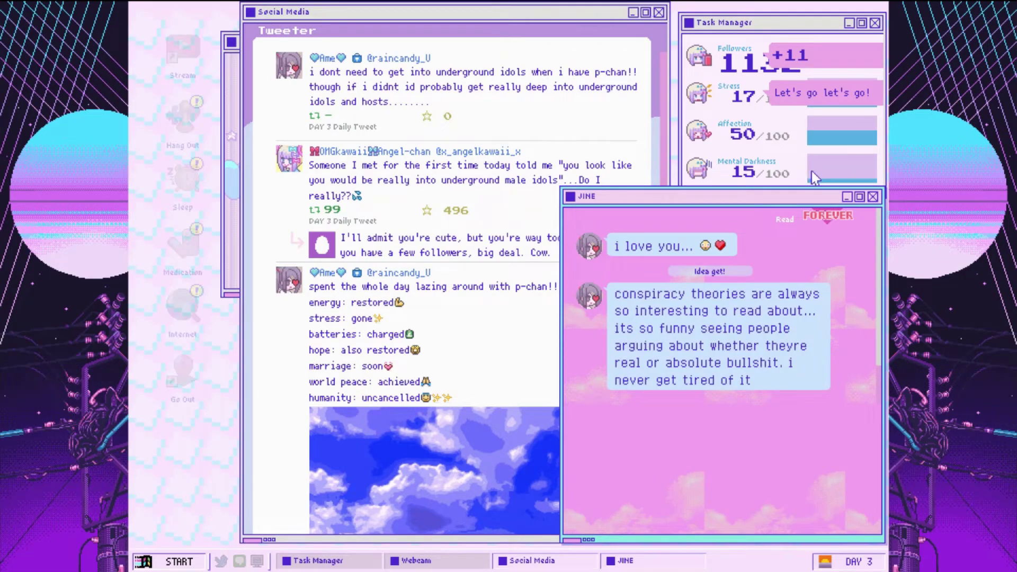
click(659, 12)
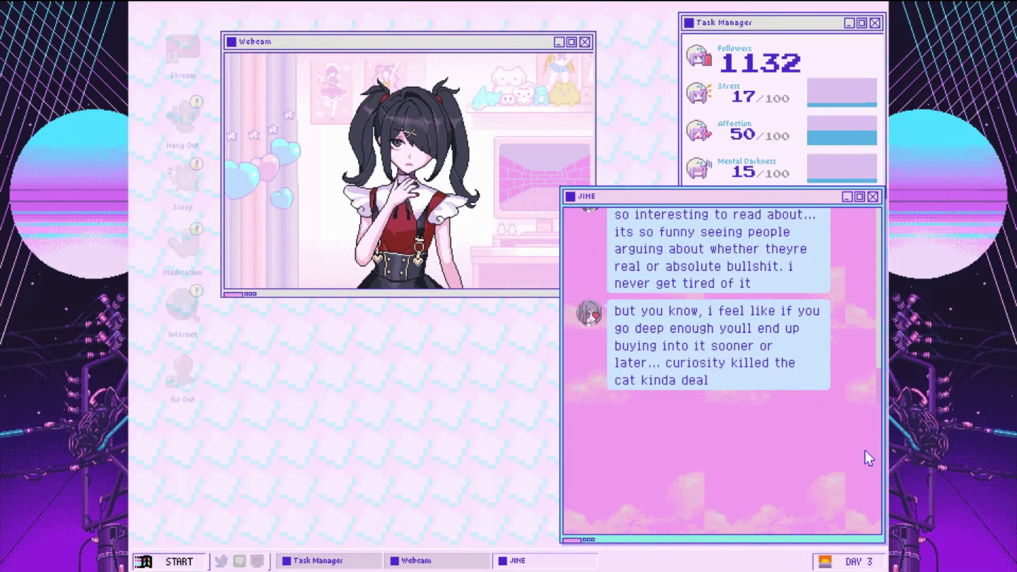
- Read Ame's conspiracy chat and acknowledge the 'What If the Government Made You a Nerd?' idea
click(869, 458)
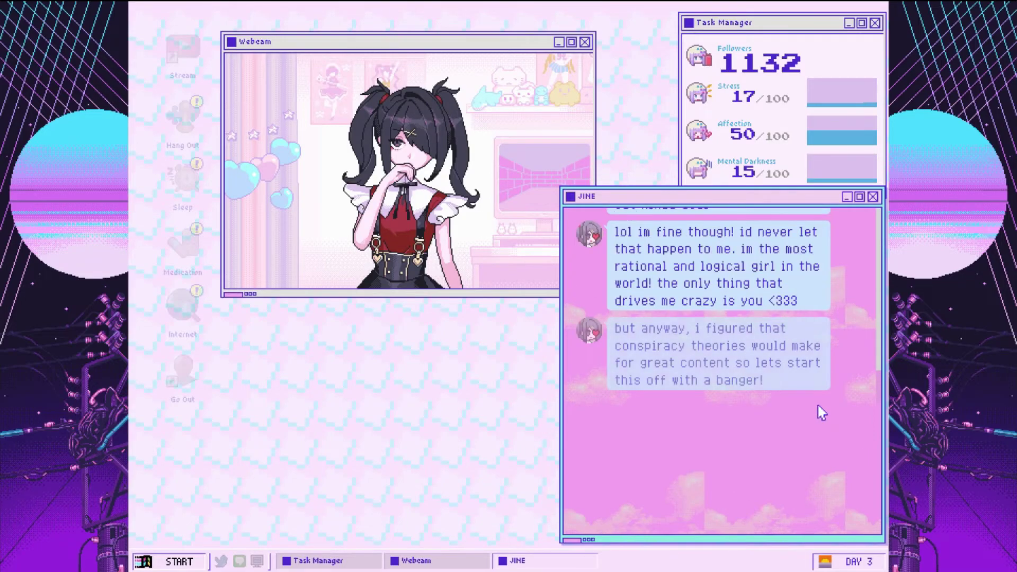
click(818, 405)
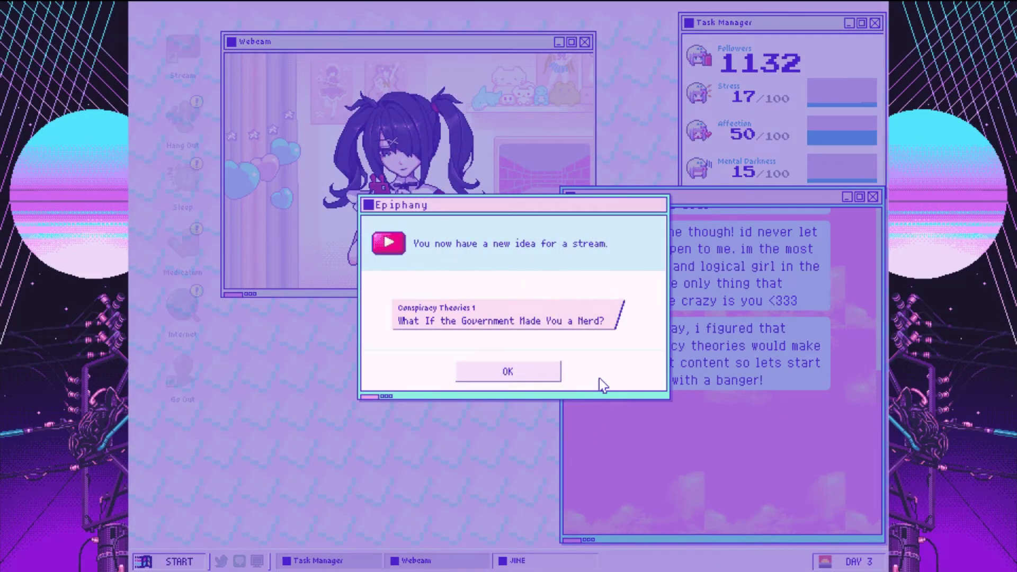
click(508, 370)
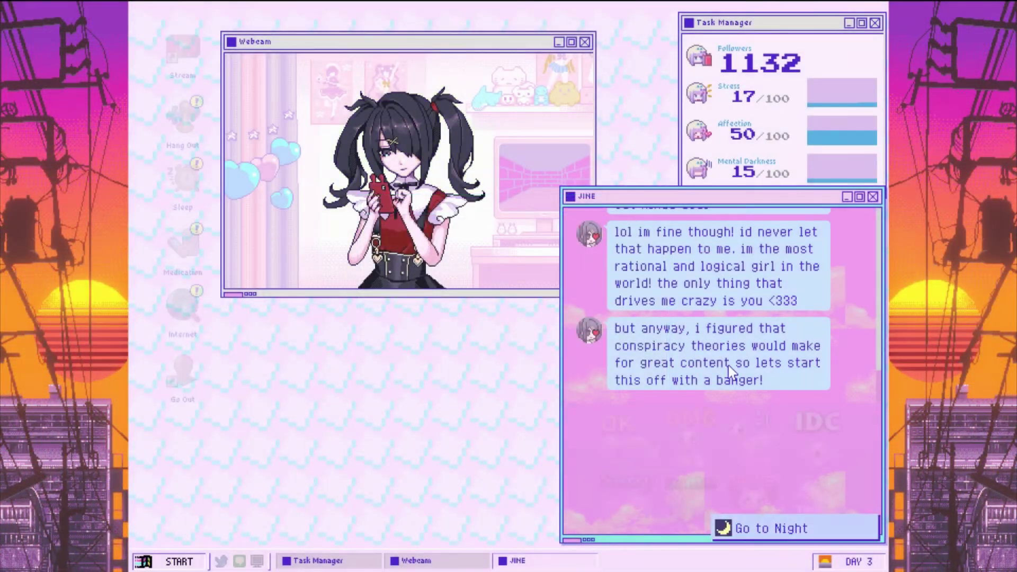
- Advance to night and go live with Conspiracy Theories 1, 'What If the Government Made You a Nerd?'
click(799, 532)
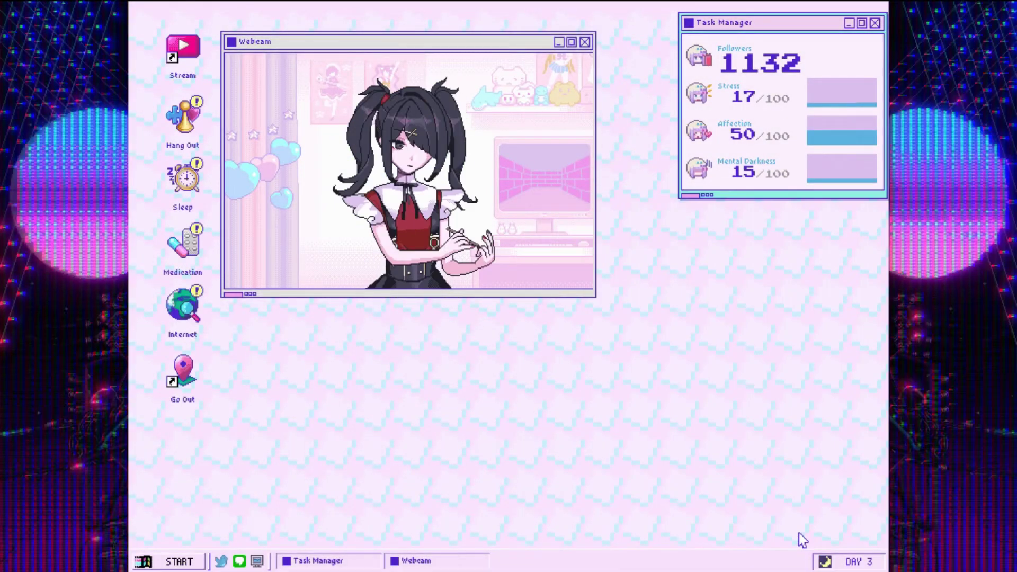
click(182, 51)
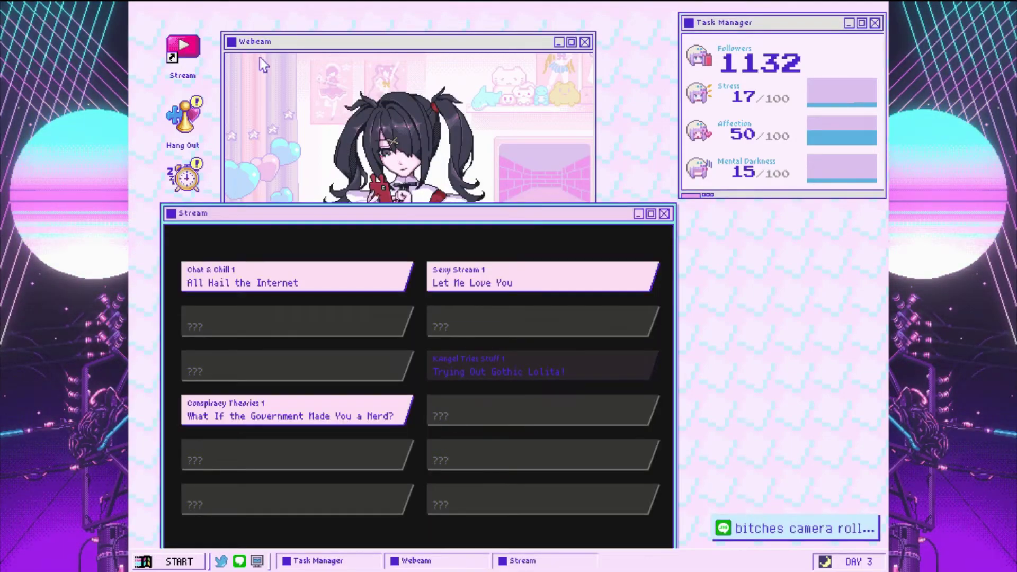
mouse_move(294, 410)
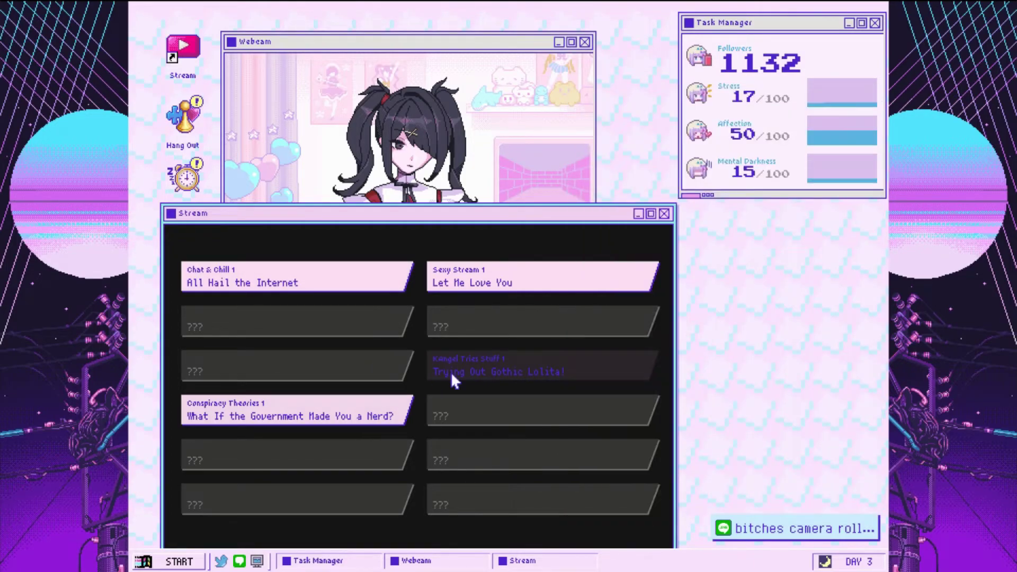
click(362, 415)
click(390, 449)
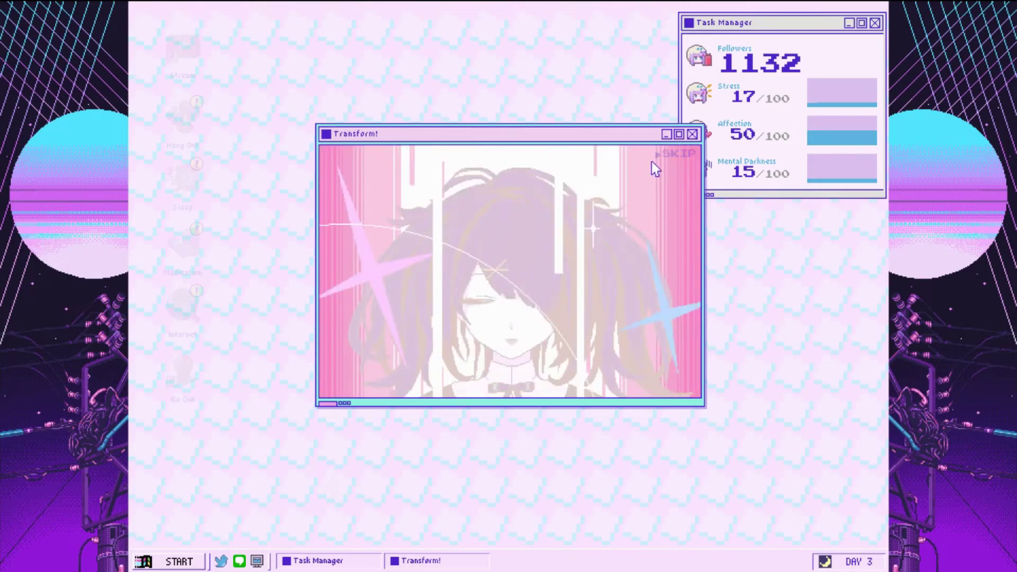
click(672, 153)
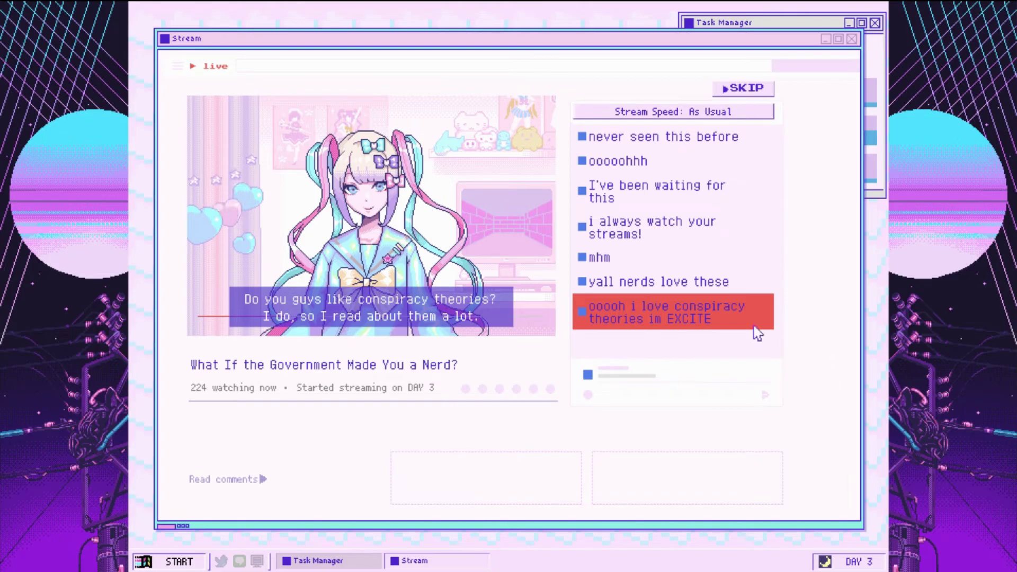
- Save the chat comments 'Conspiracy theories scare me' and 'I'm not a nerd!' for answers
click(691, 313)
mouse_move(672, 340)
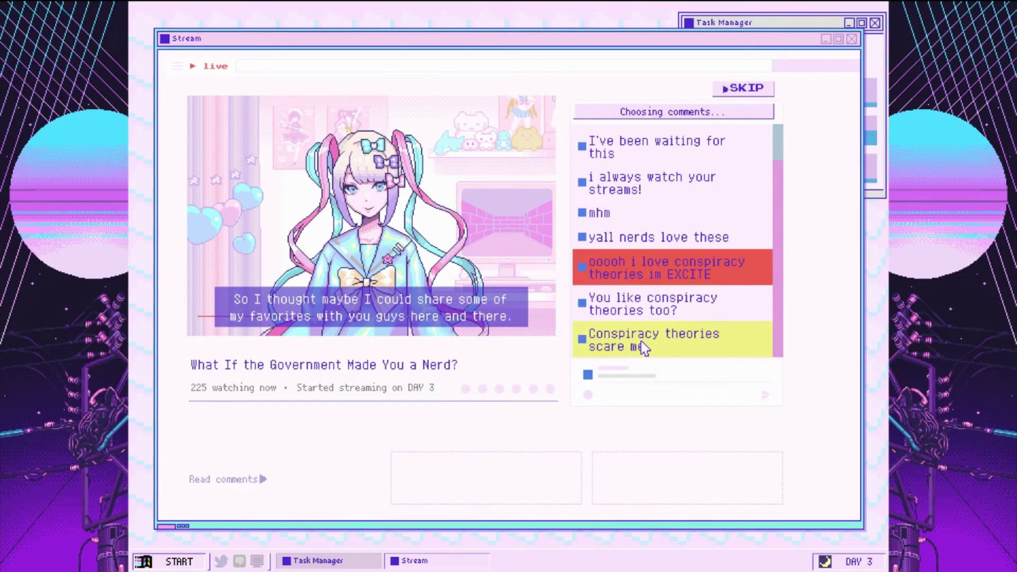
click(654, 339)
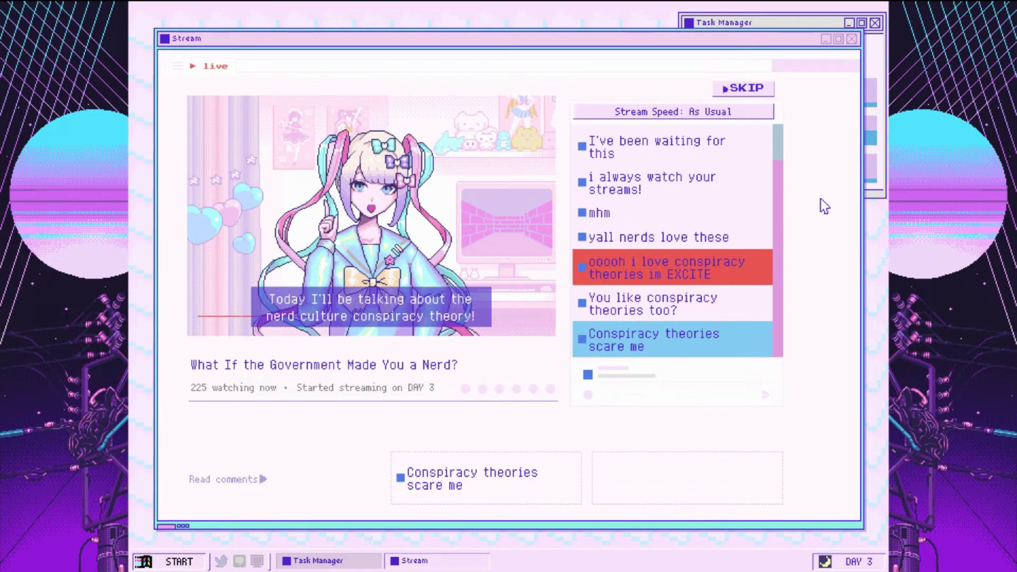
click(635, 345)
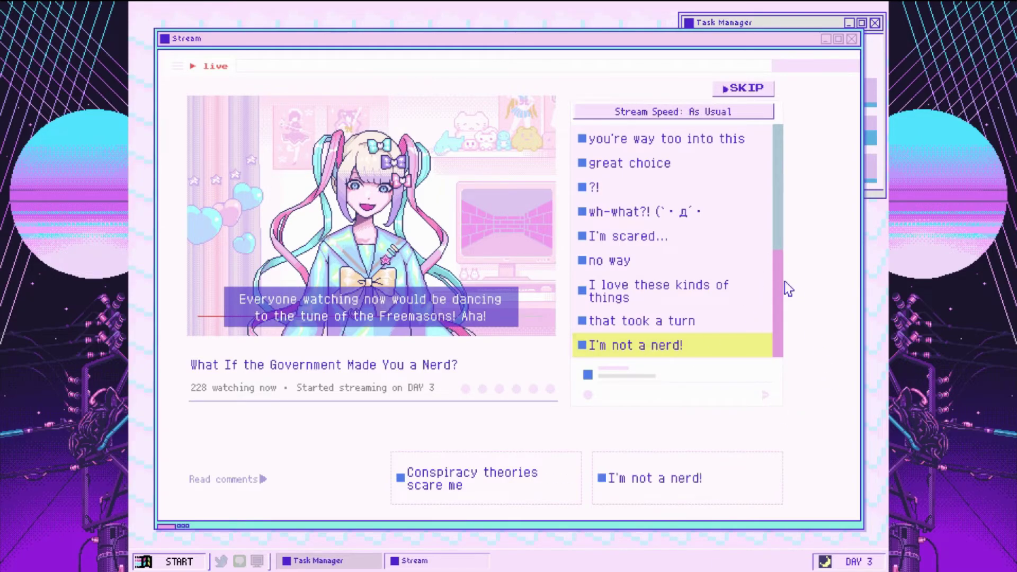